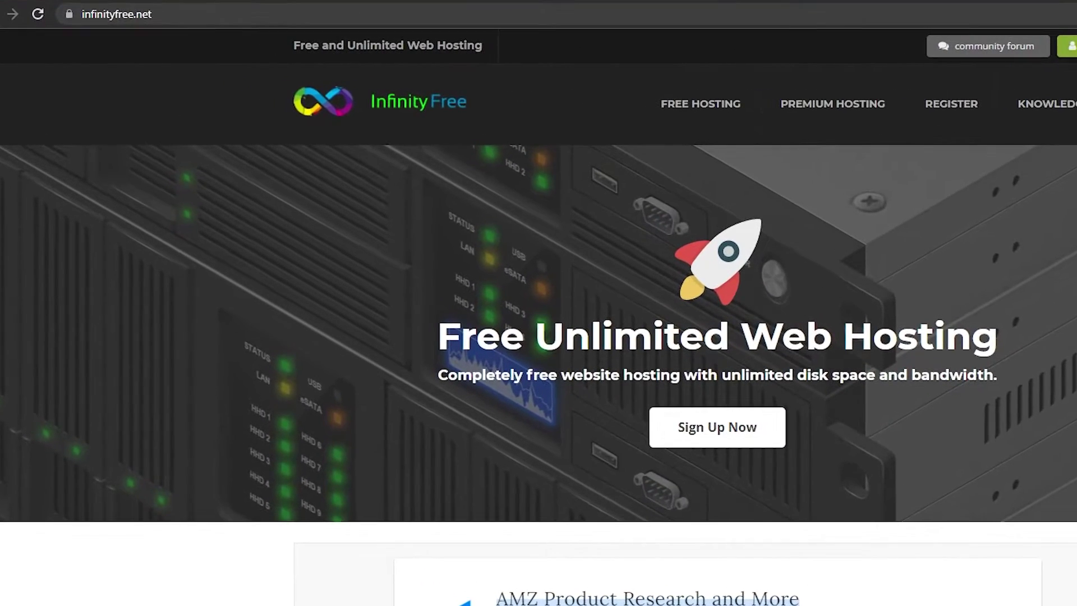
Step: Sign up for free hosting and begin creating a new hosting account
scroll(897, 465, "down", 10)
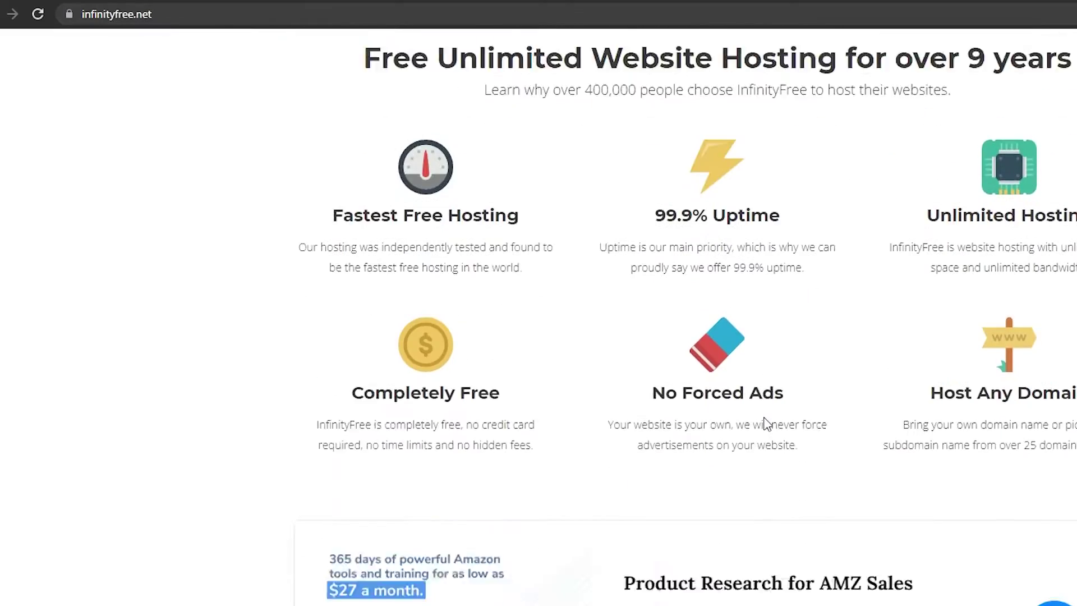
scroll(757, 423, "up", 2)
scroll(750, 421, "up", 3)
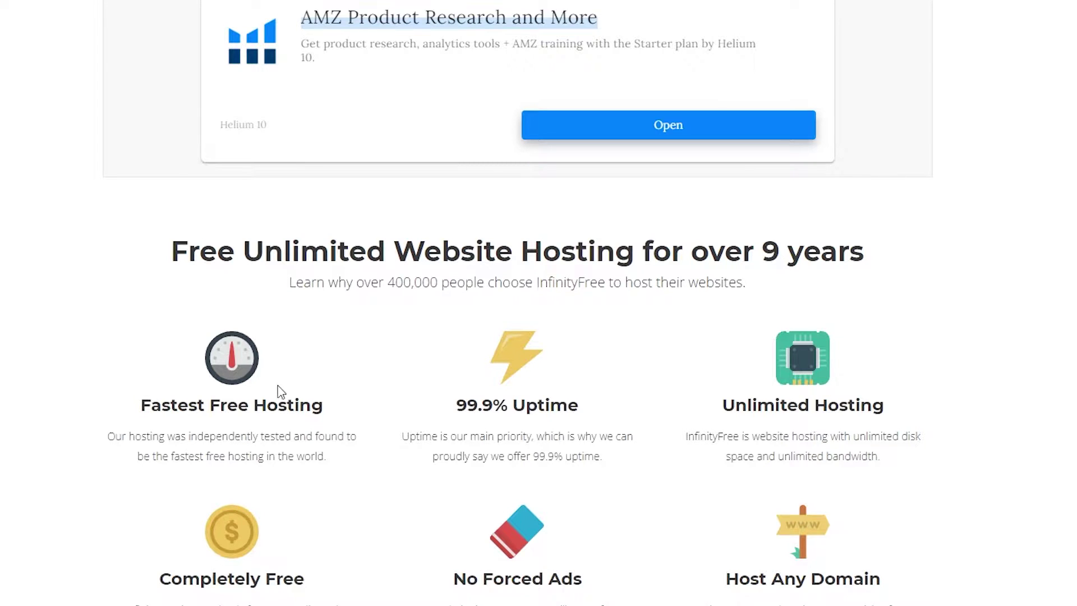
scroll(321, 382, "up", 10)
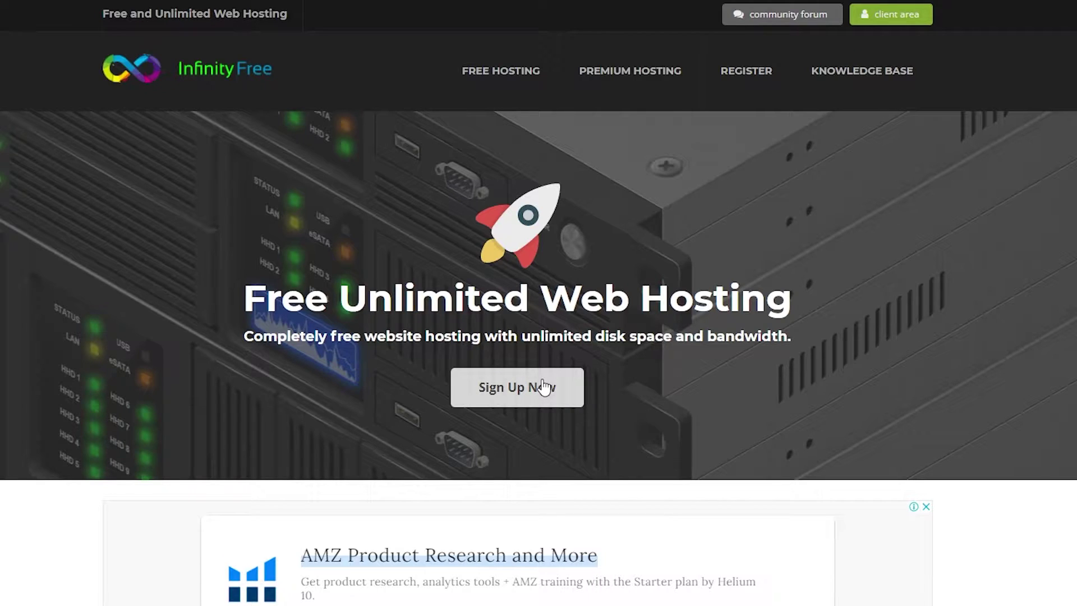
left_click(543, 387)
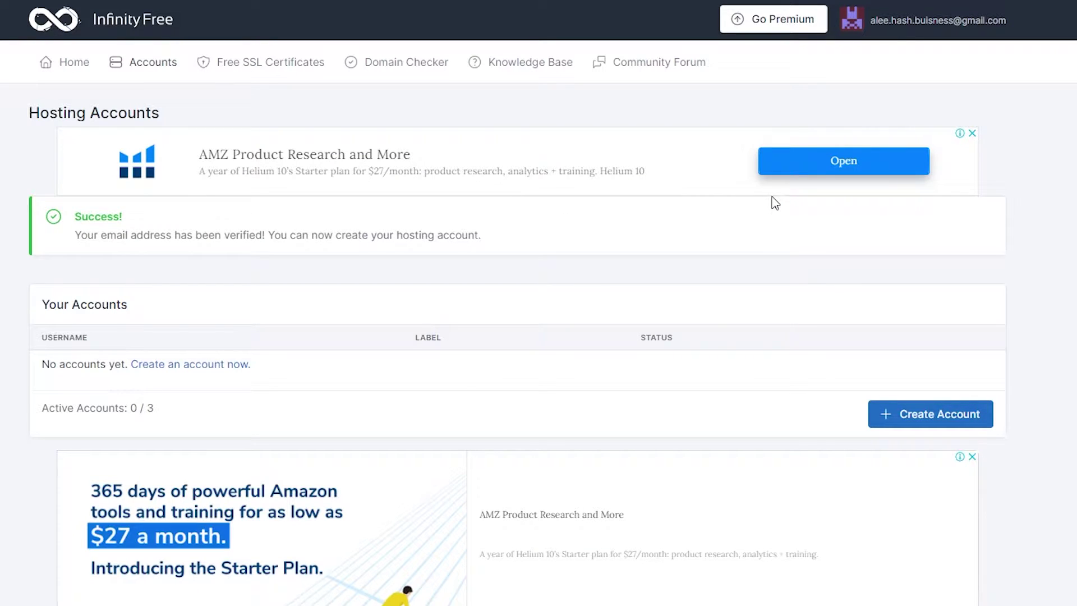
scroll(231, 280, "down", 1)
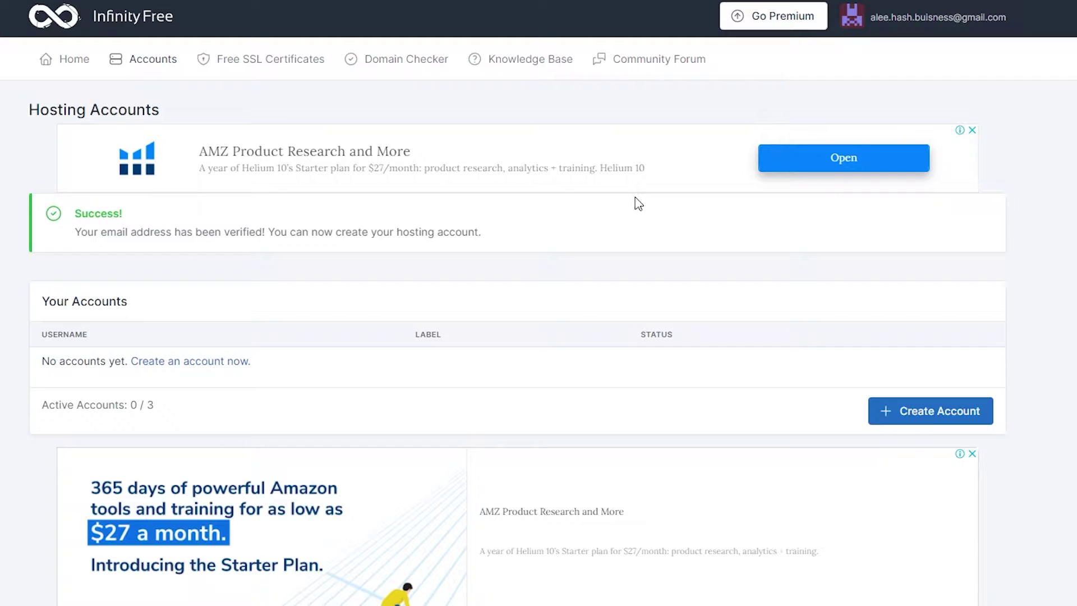
left_click(892, 418)
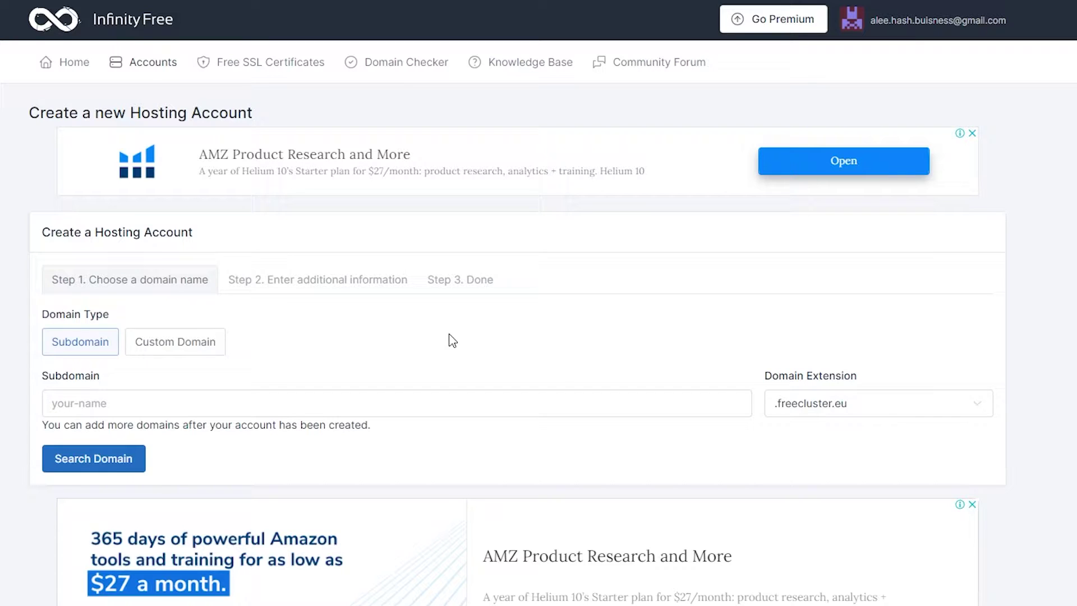
Step: Check that the subdomain blogging101 on .freecluster.eu is available
left_click(490, 414)
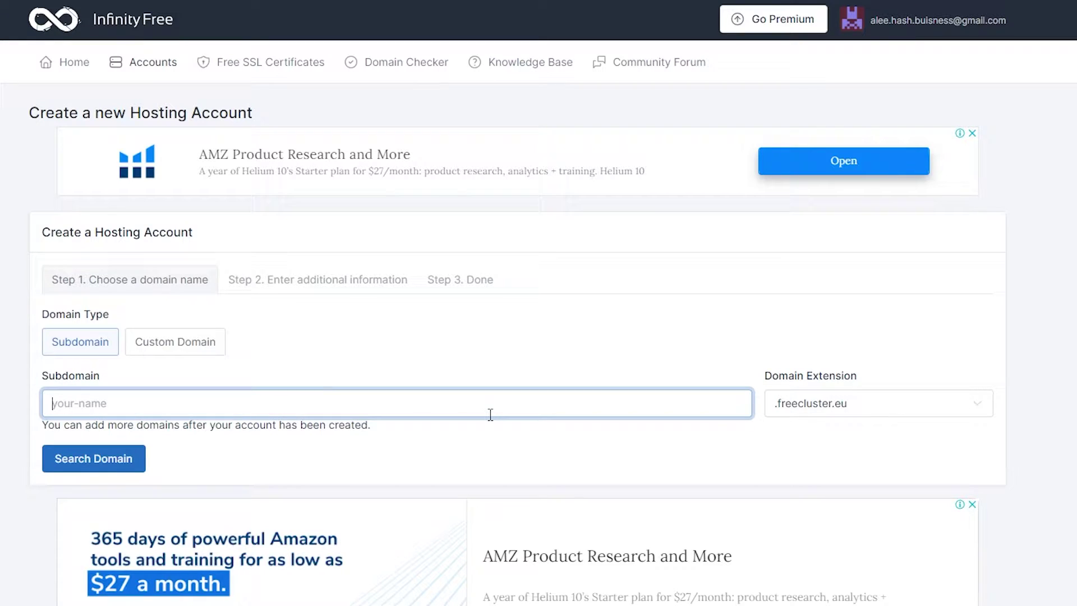
type("blogging101")
left_click(466, 436)
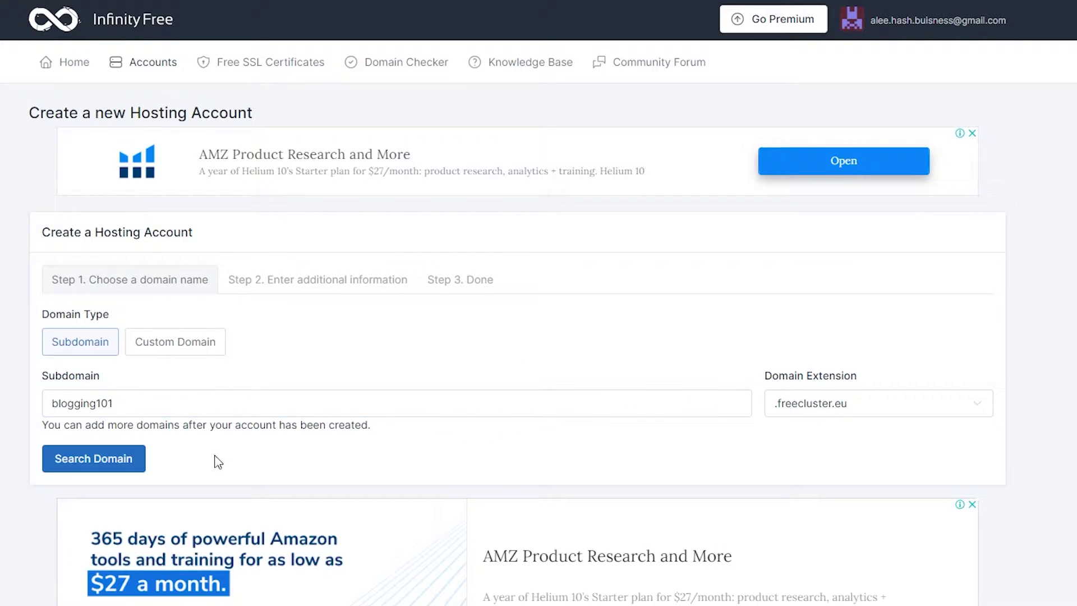
left_click(123, 457)
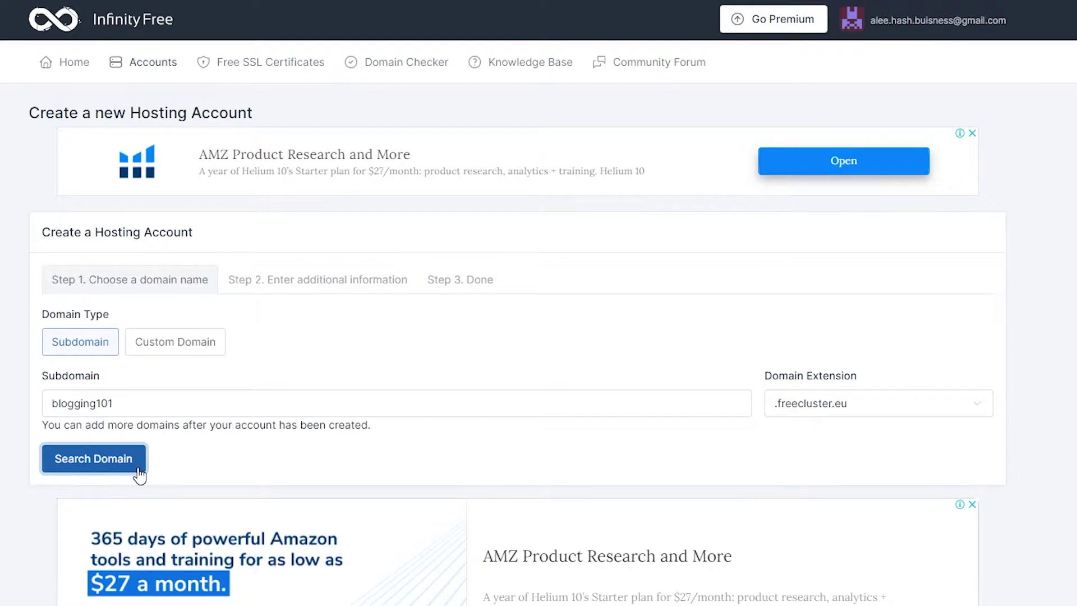
scroll(241, 485, "down", 1)
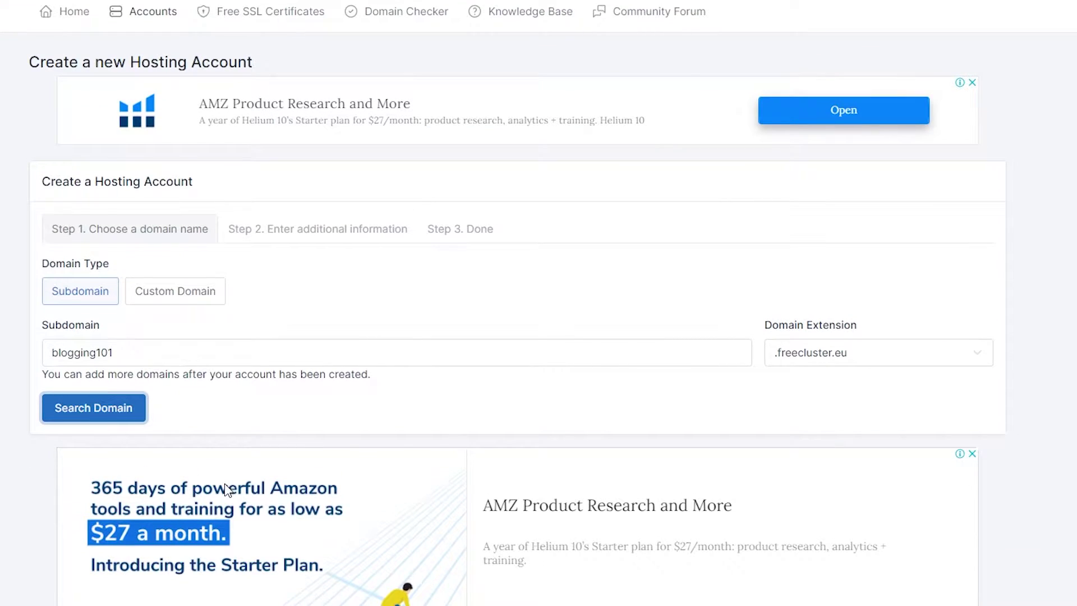
scroll(227, 489, "down", 4)
scroll(227, 489, "up", 3)
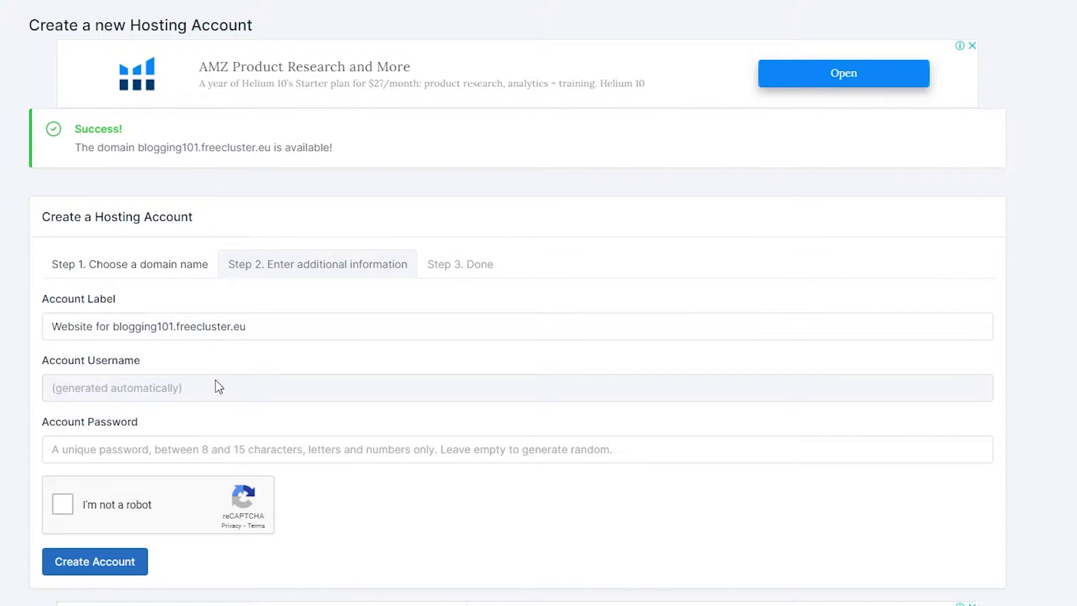
Step: Enter an account password, pass the reCAPTCHA check, and create the hosting account
left_click(125, 453)
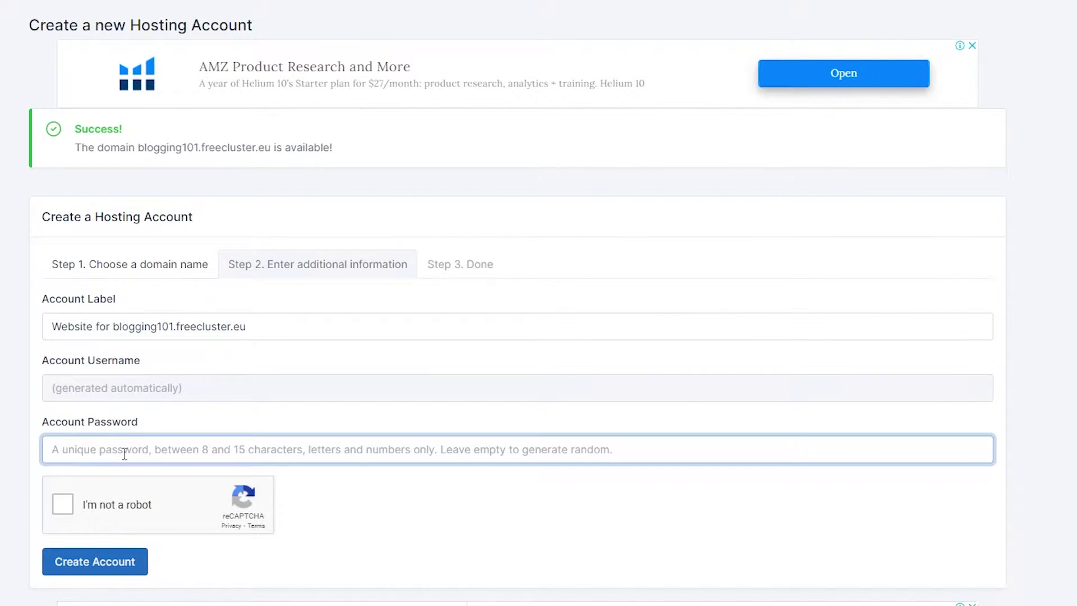
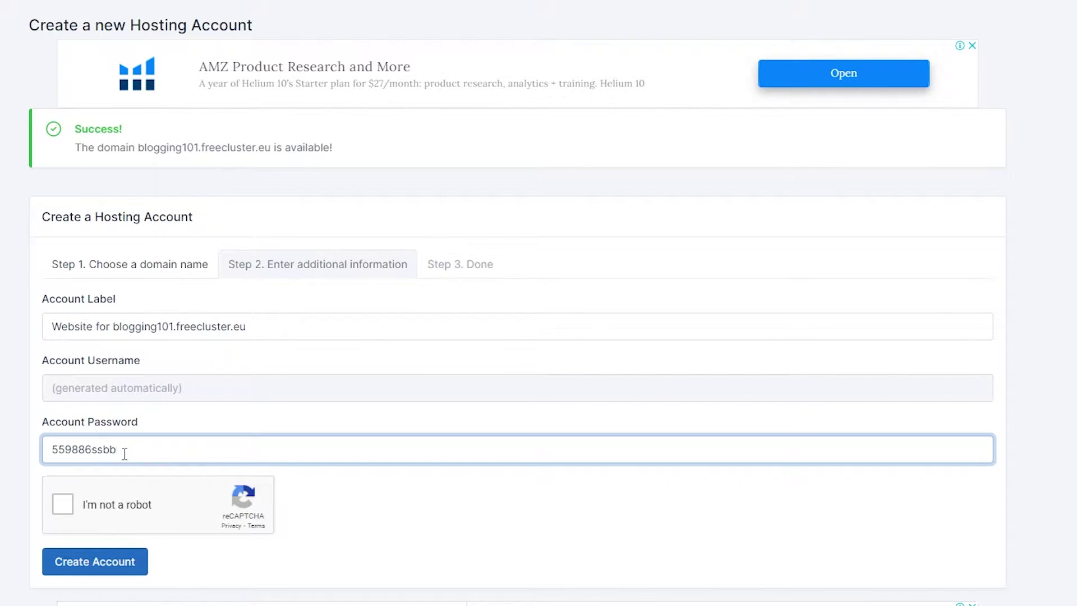
left_click(63, 503)
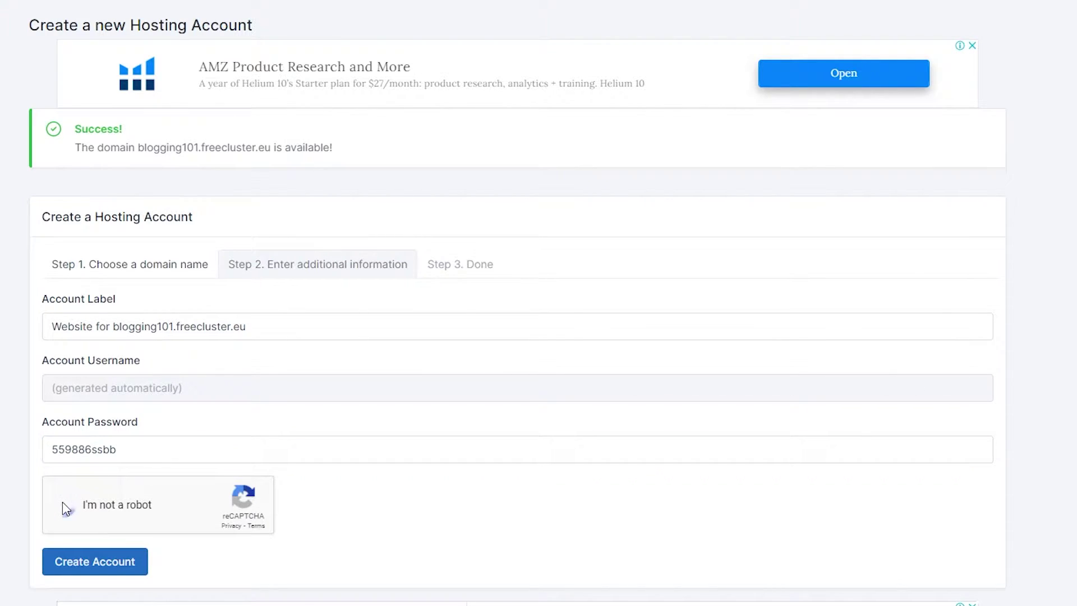
left_click(108, 563)
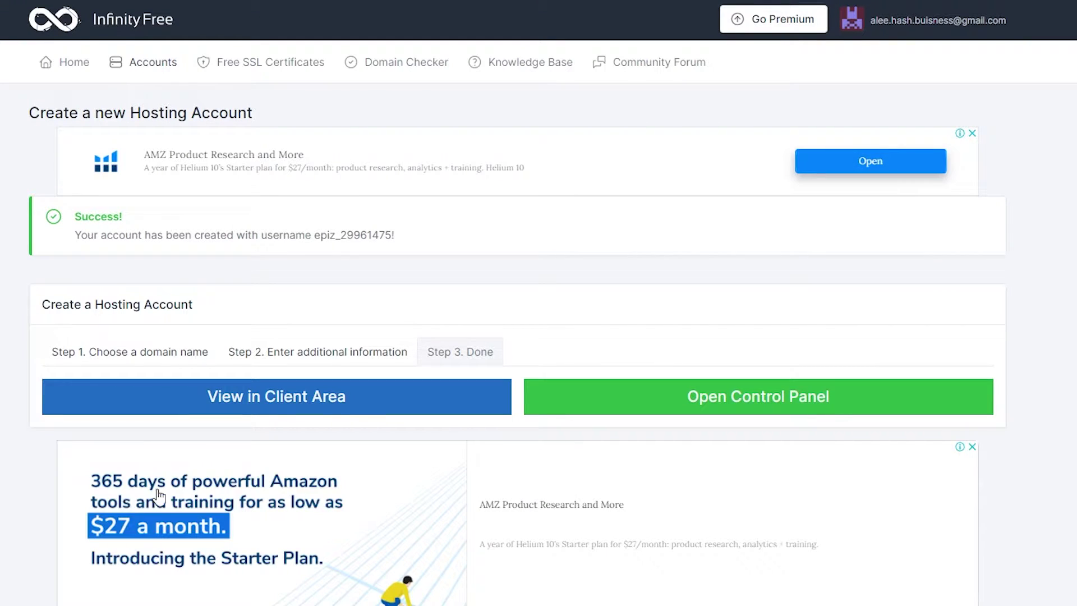
Step: Review the blogging101.freecluster.eu account details page in the client area
left_click(303, 398)
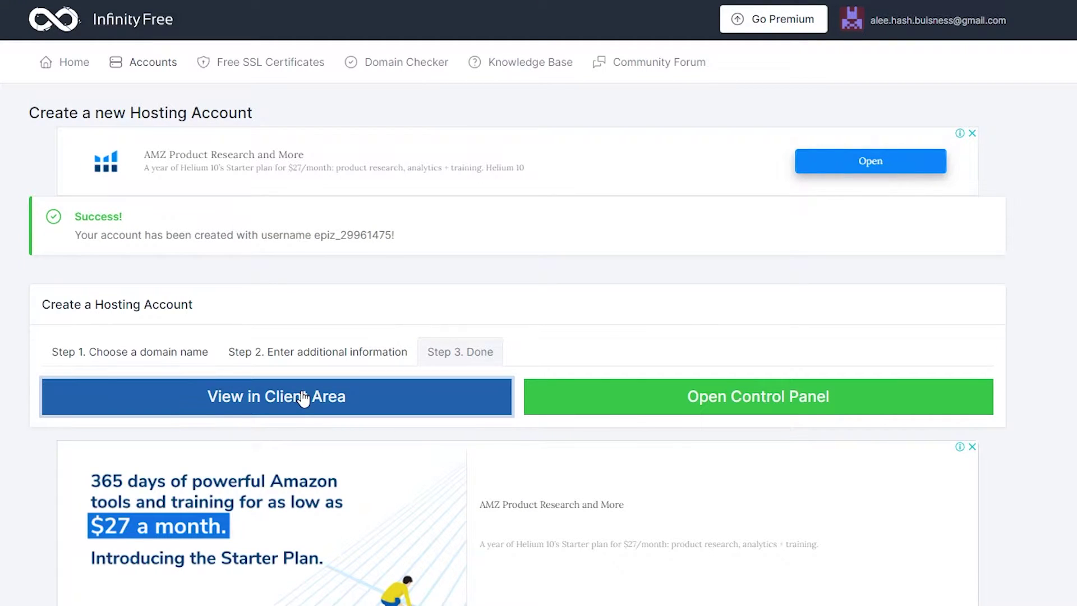
scroll(276, 399, "down", 3)
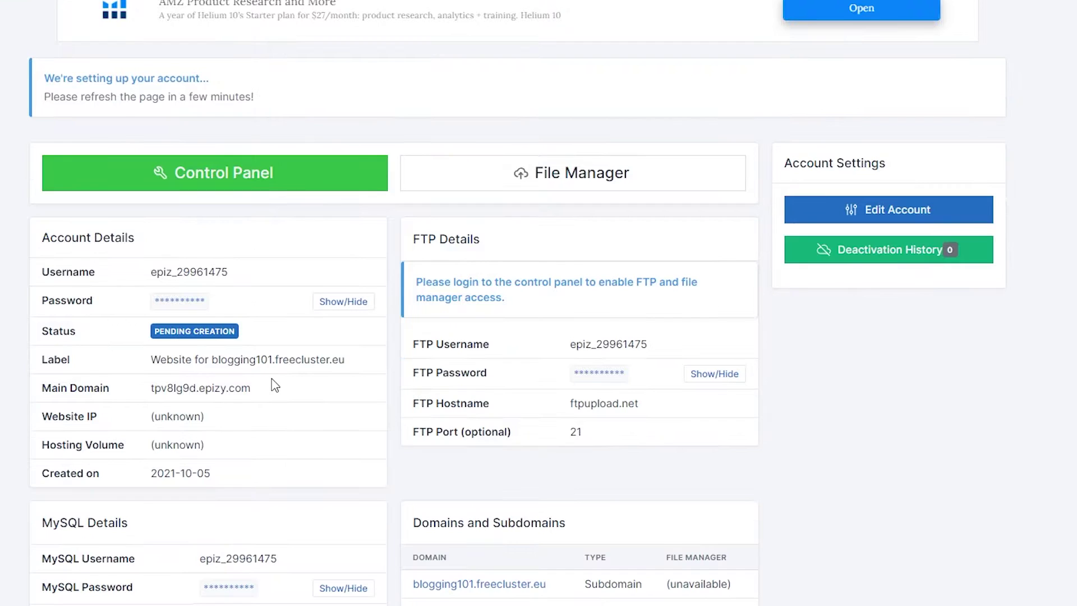
scroll(275, 386, "up", 3)
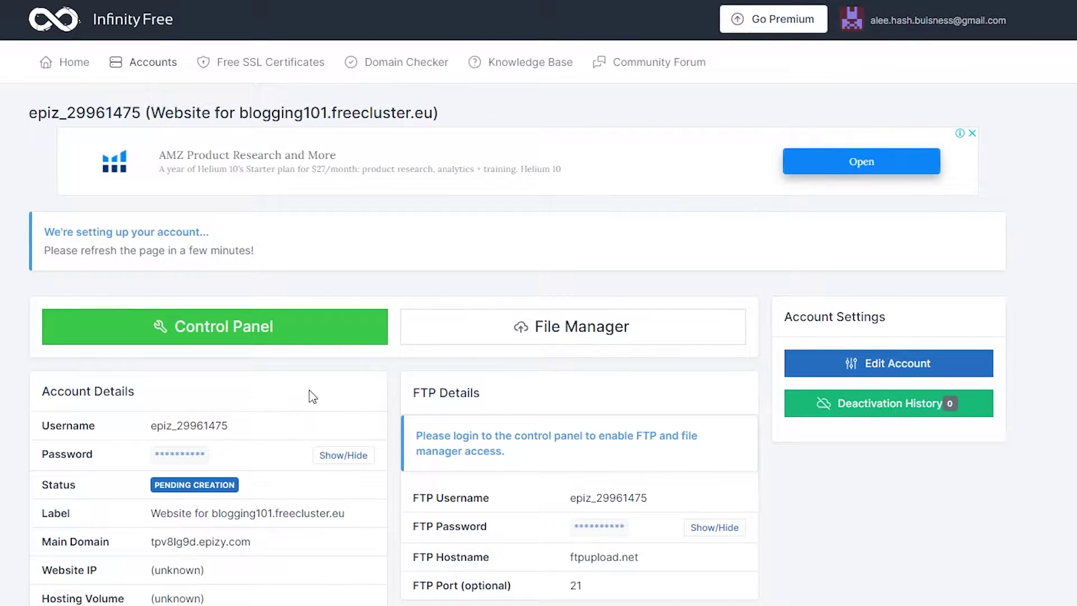
scroll(637, 220, "down", 3)
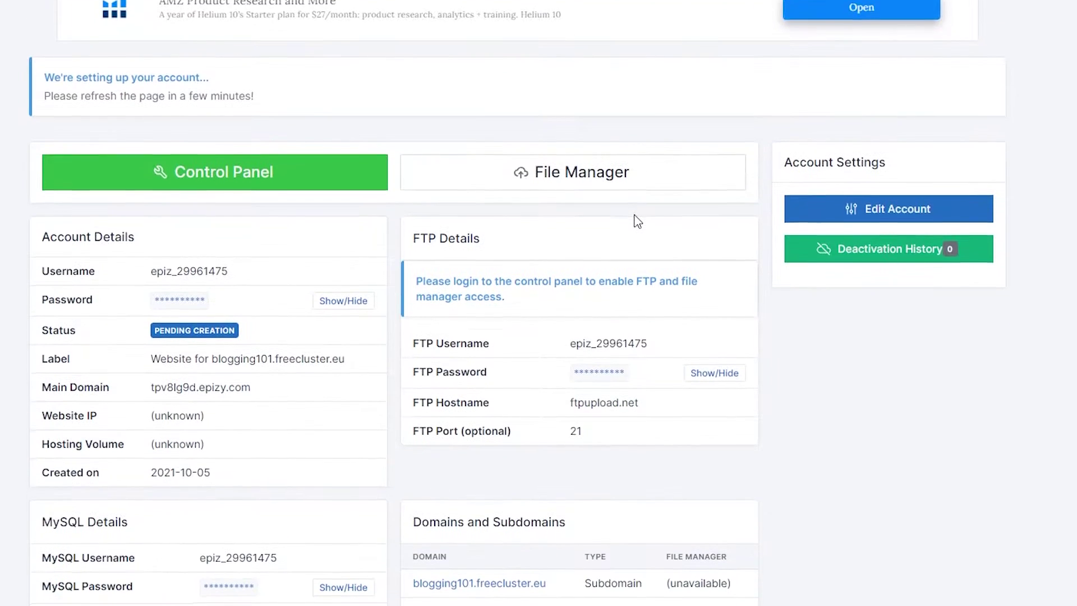
scroll(637, 219, "down", 5)
scroll(727, 148, "up", 8)
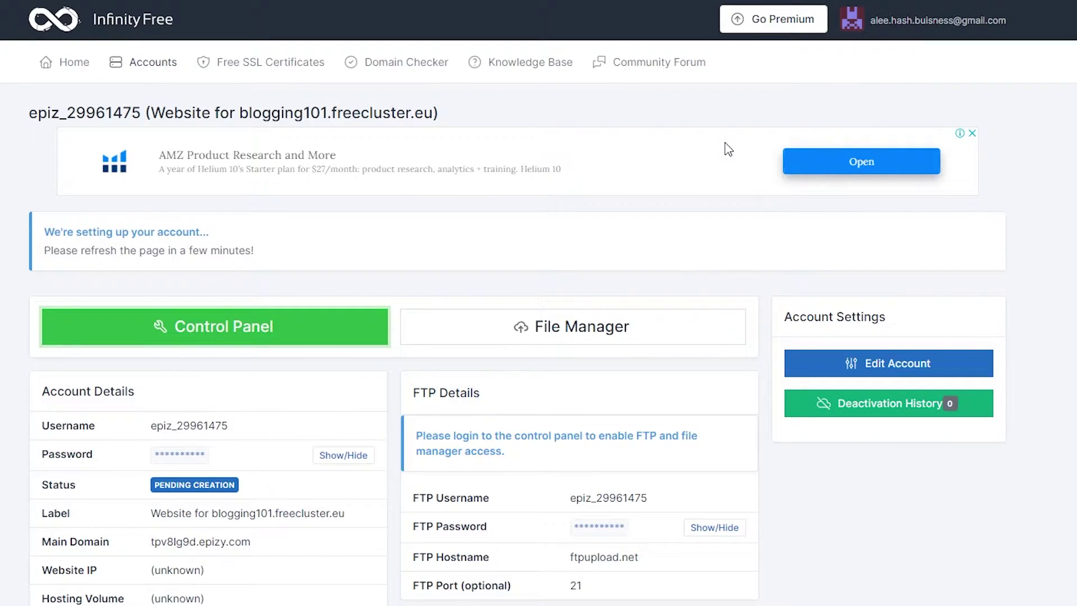
Step: Open the hosting control panel and check availability of the domain name 'spider'
left_click(223, 328)
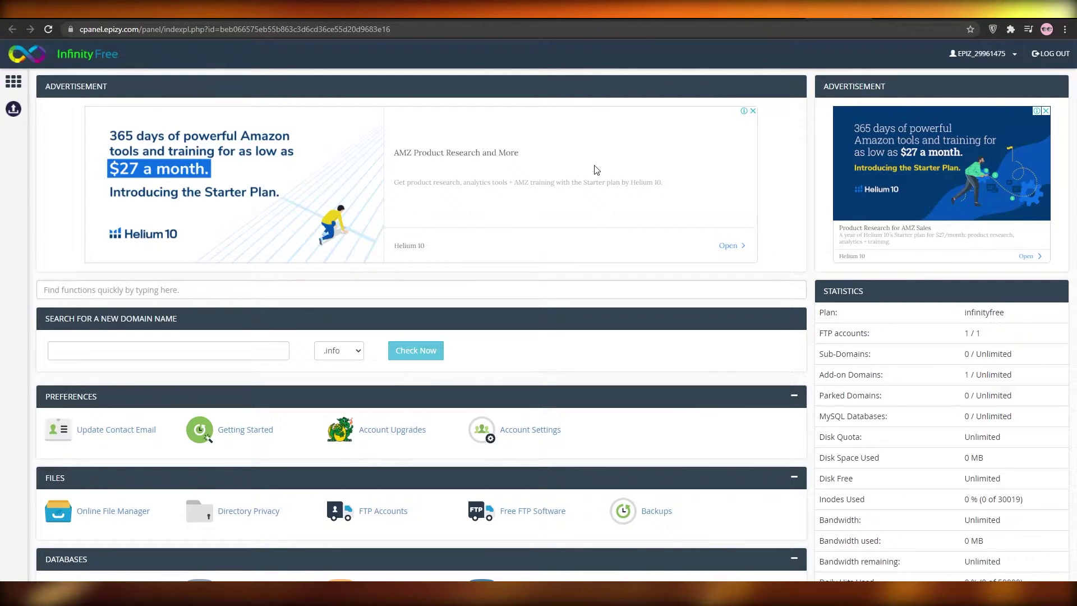
left_click(278, 355)
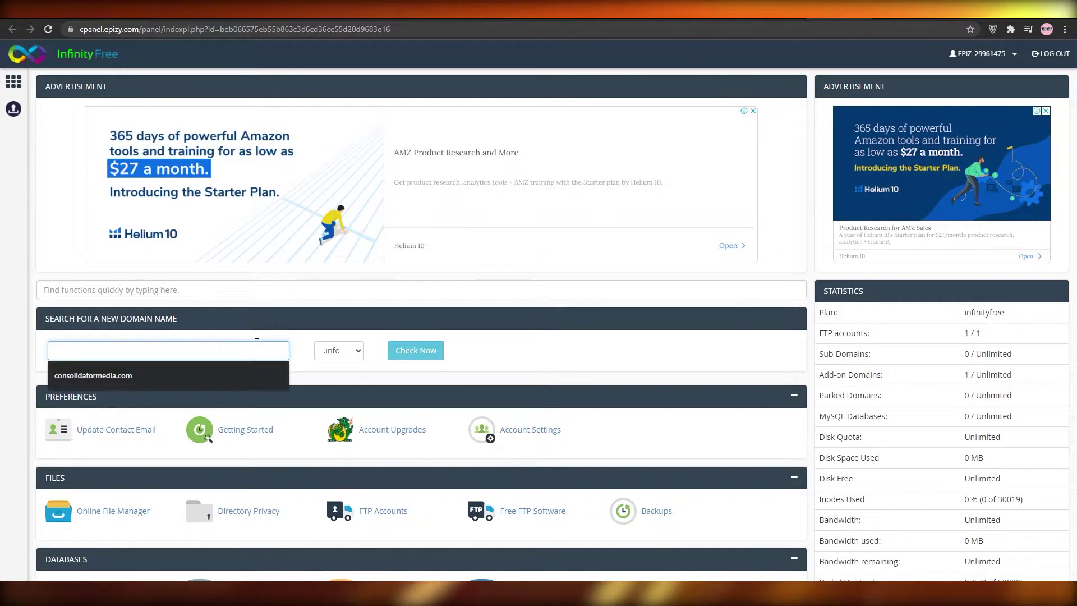
type("sp")
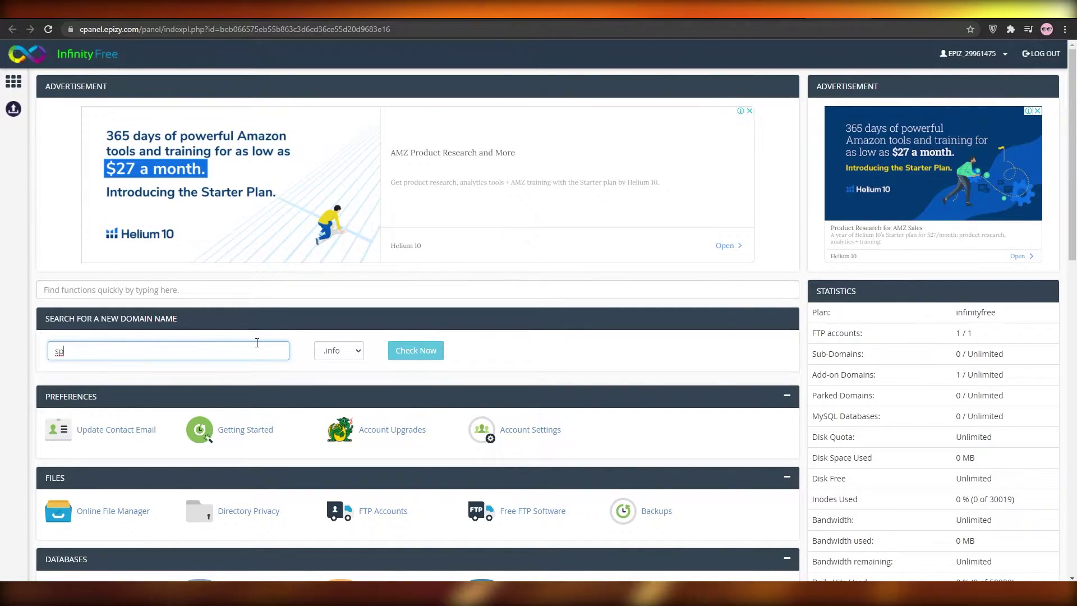
type("ider")
key("Return")
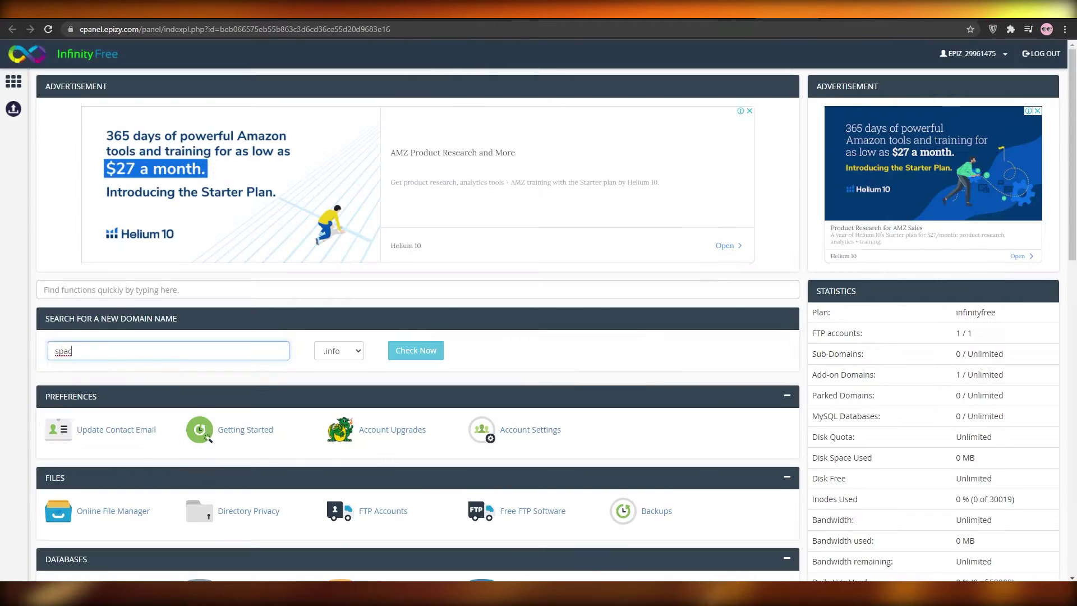
left_click(414, 350)
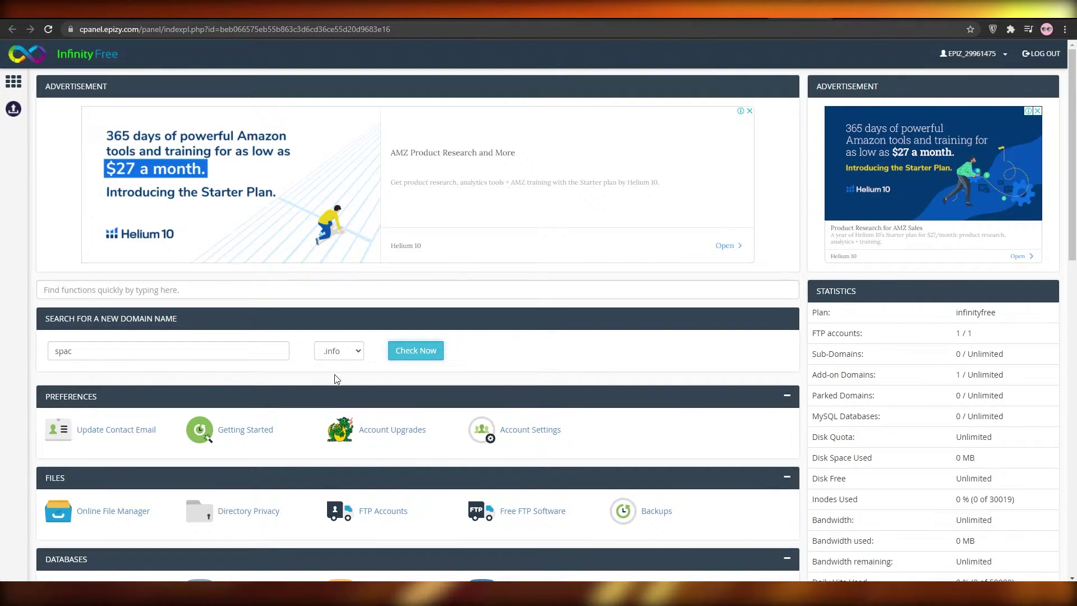
middle_click(336, 379)
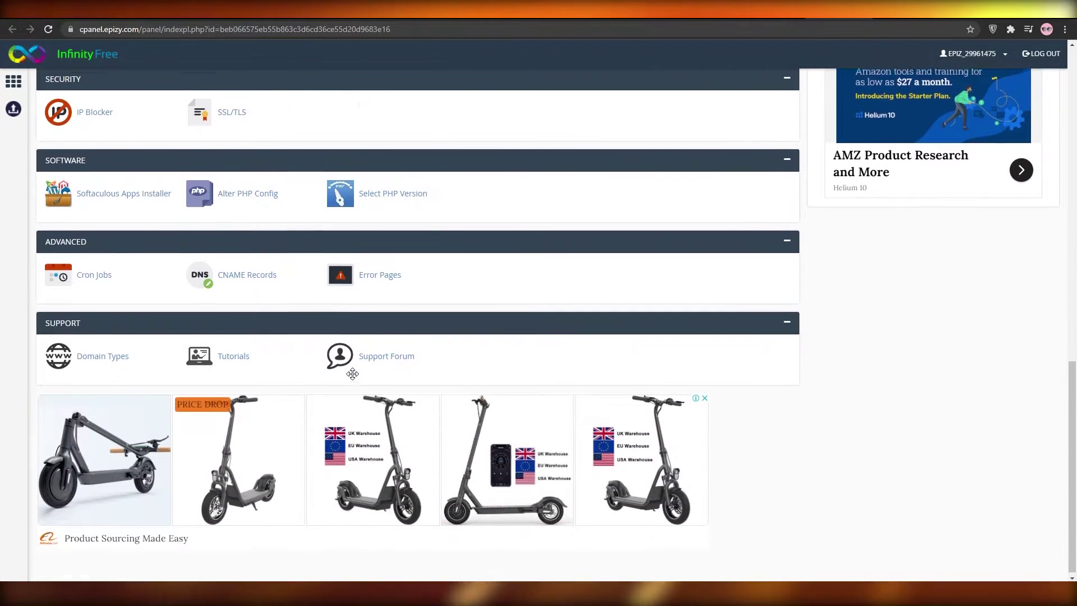
scroll(353, 373, "up", 2)
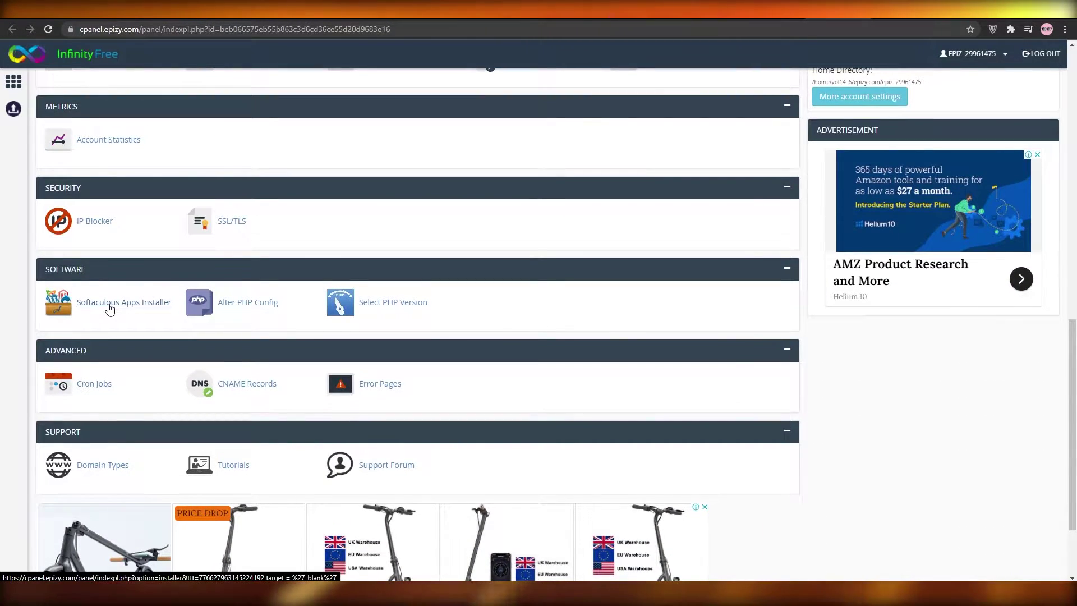
Step: Browse Softaculous Top Scripts and start installing WordPress
left_click(109, 304)
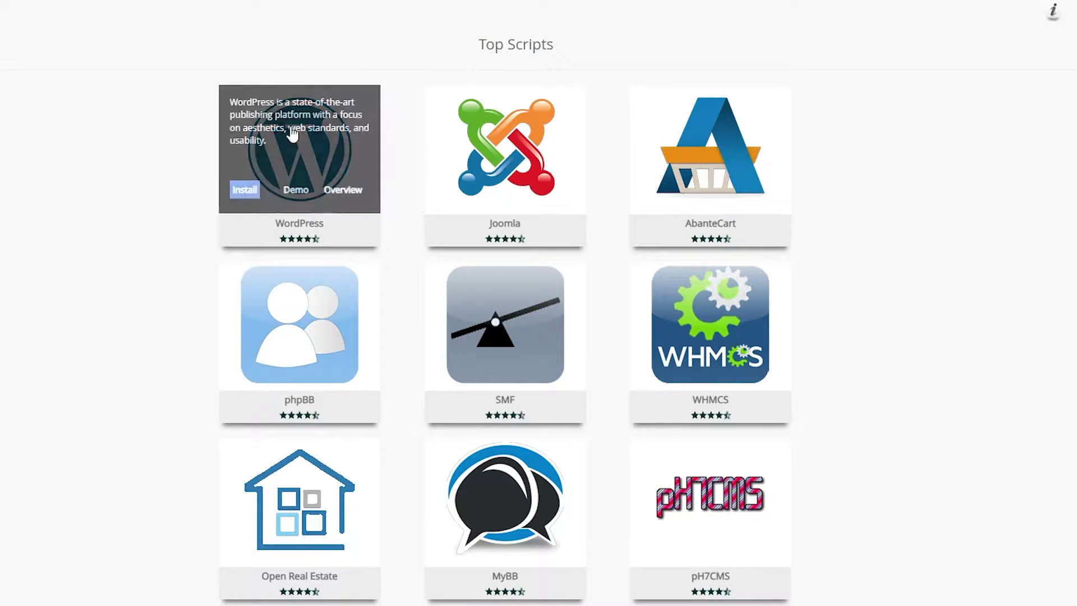
mouse_move(512, 145)
scroll(620, 91, "down", 7)
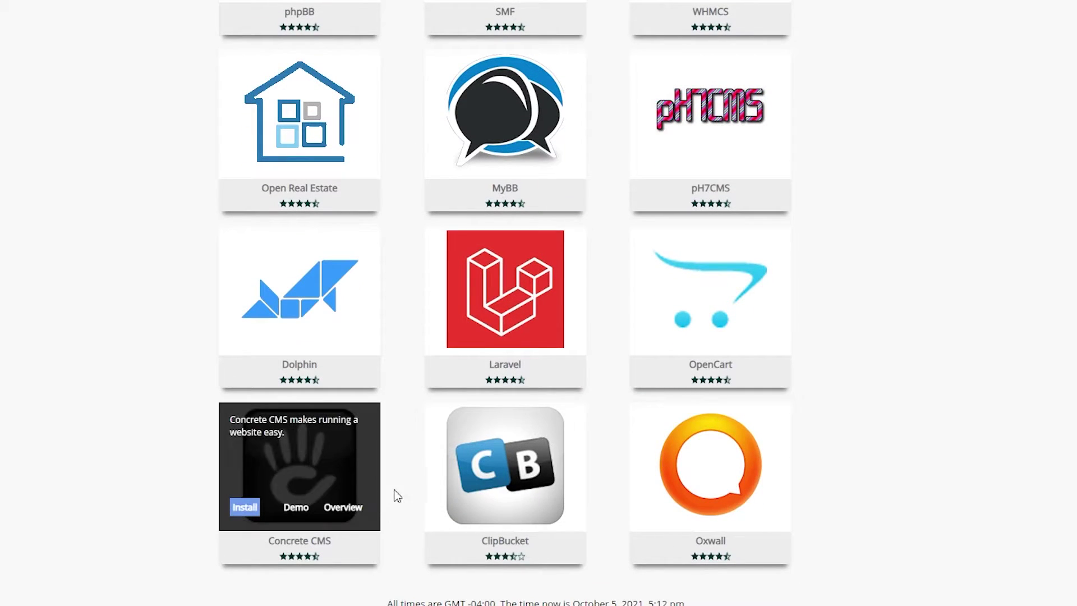
scroll(964, 506, "up", 7)
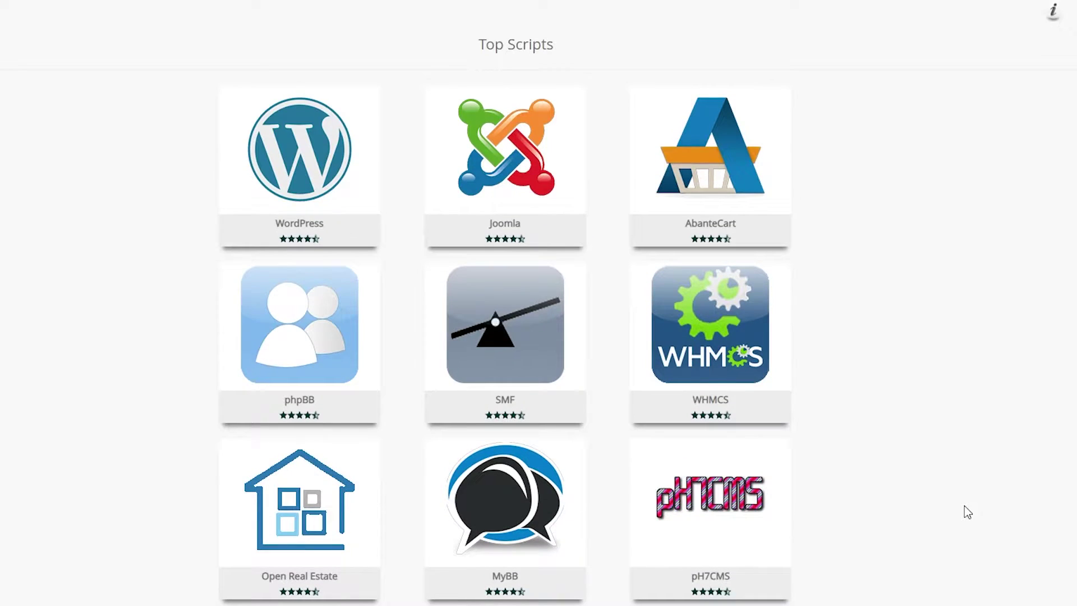
mouse_move(334, 174)
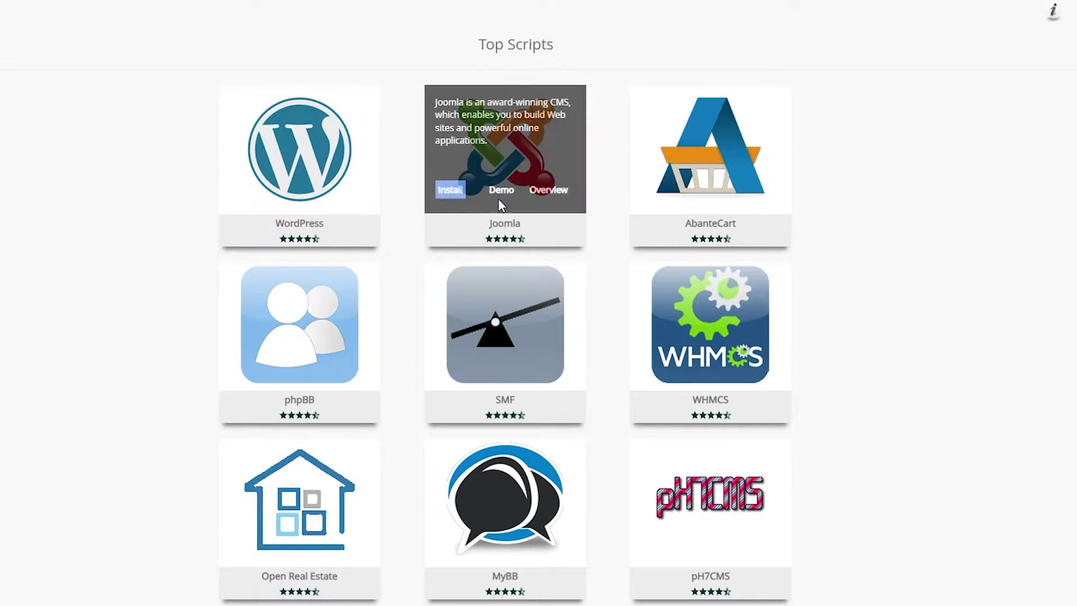
mouse_move(480, 173)
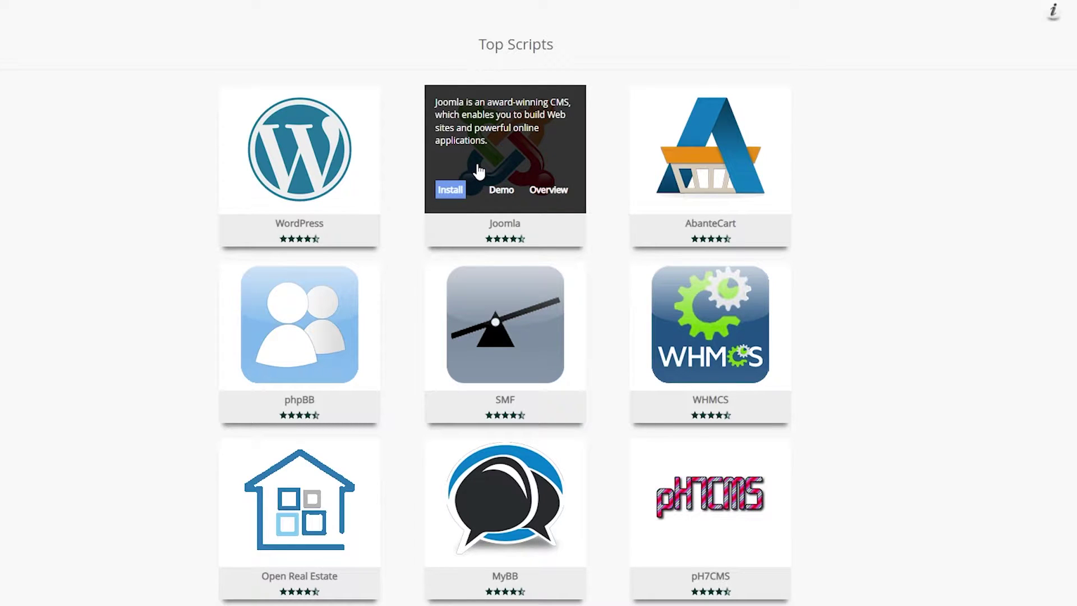
mouse_move(223, 139)
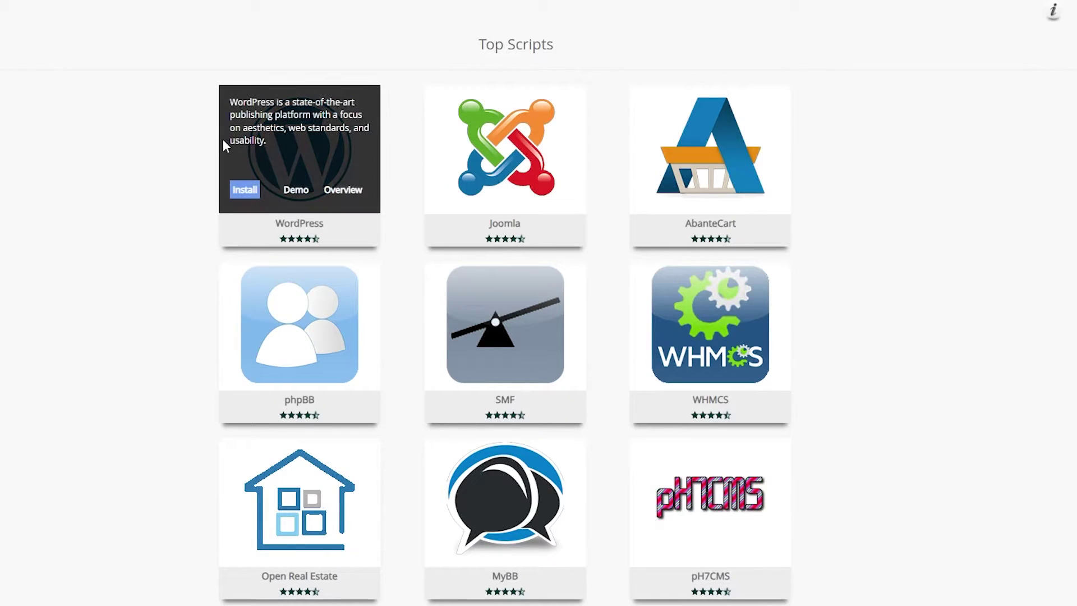
left_click(241, 191)
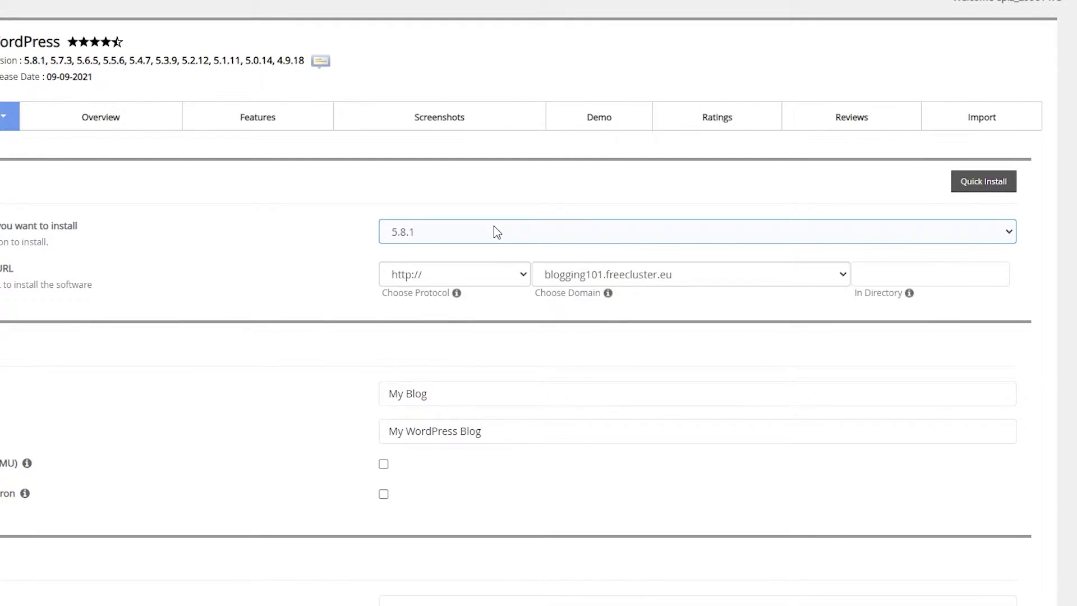
Step: Keep WordPress 5.8.1, domain blogging101.freecluster.eu, and site name My Blog
left_click(460, 231)
left_click(453, 231)
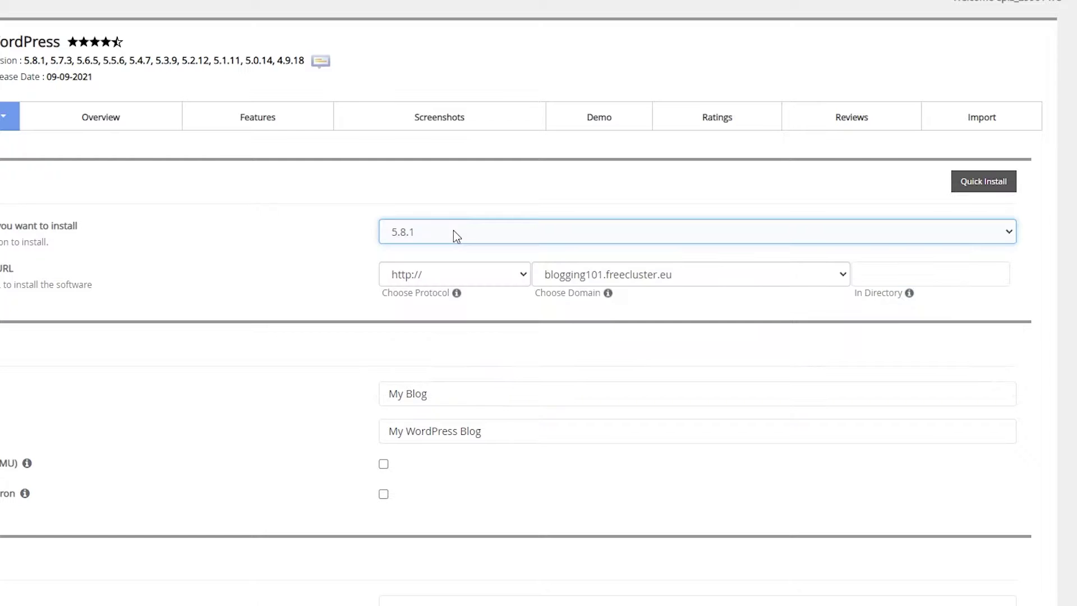
left_click(685, 276)
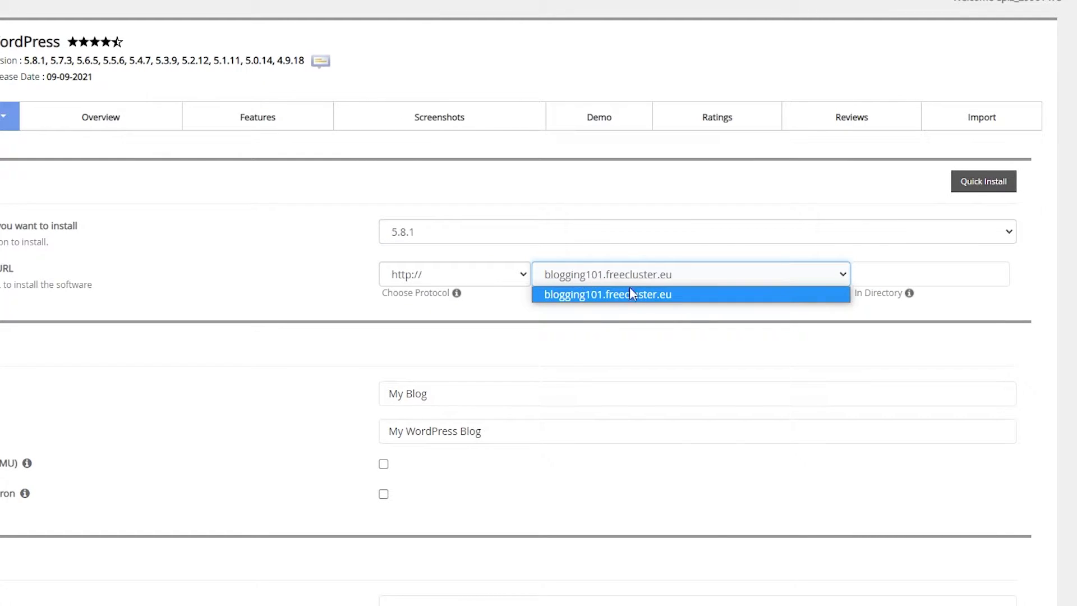
left_click(516, 337)
scroll(513, 336, "down", 3)
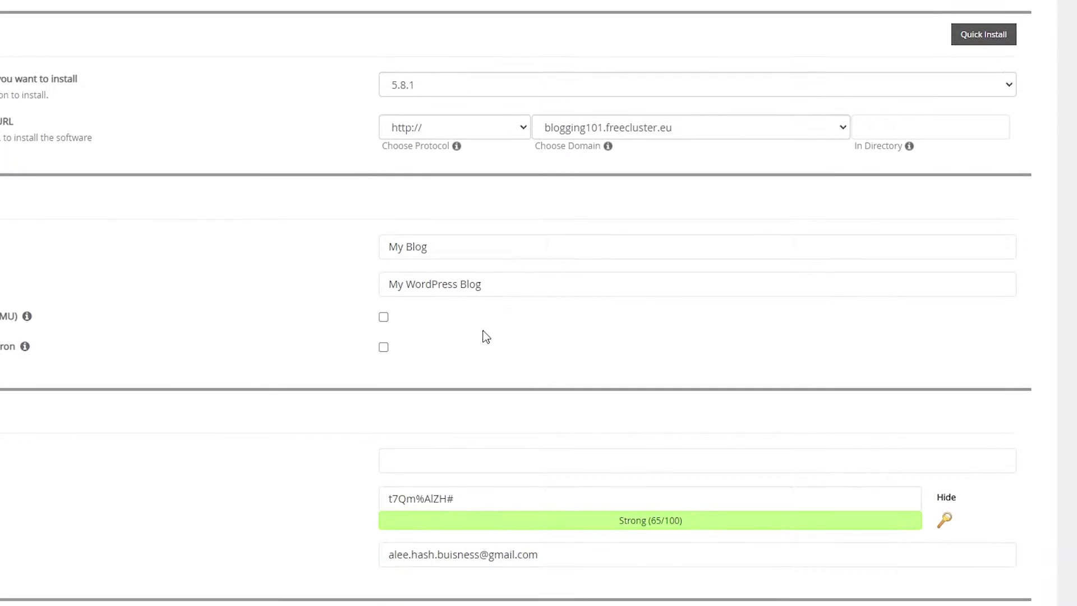
left_click(450, 245)
left_click_drag(449, 245, 347, 251)
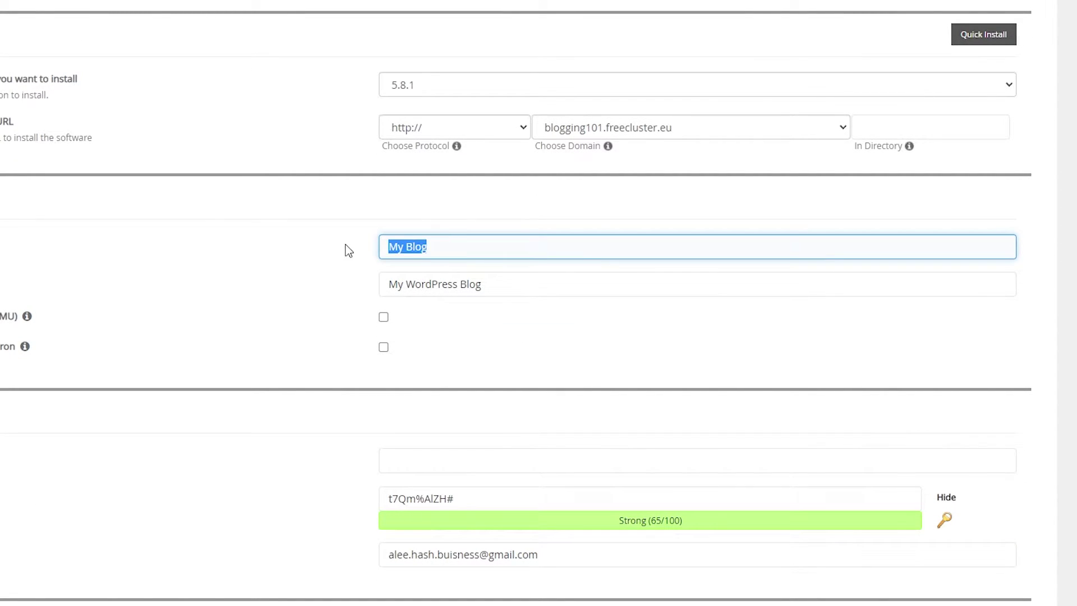
left_click(515, 303)
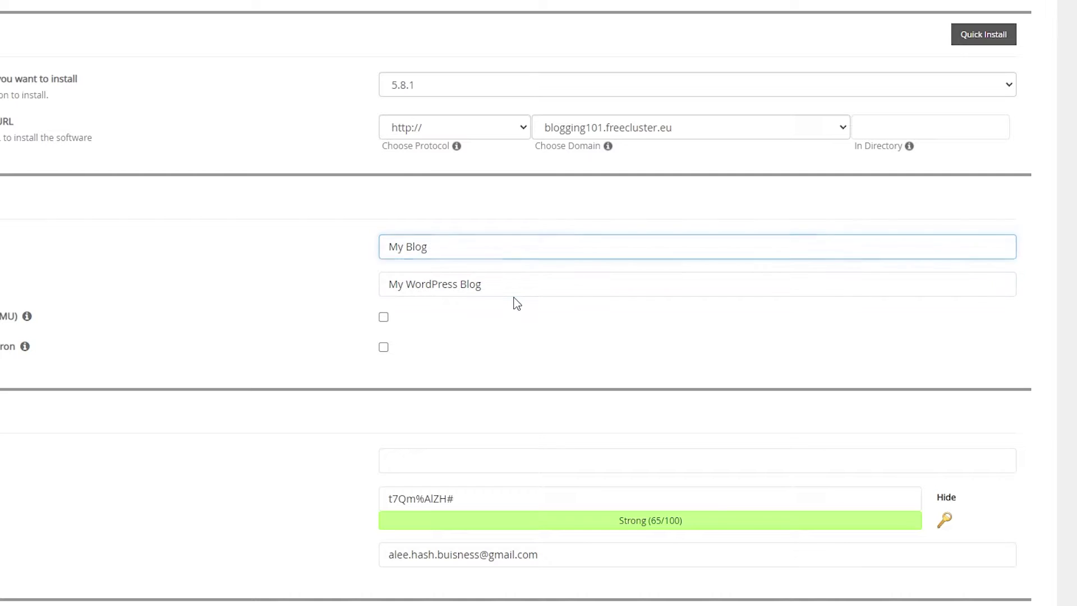
Step: Enter an admin username and replace the generated admin password with your own
scroll(516, 304, "down", 3)
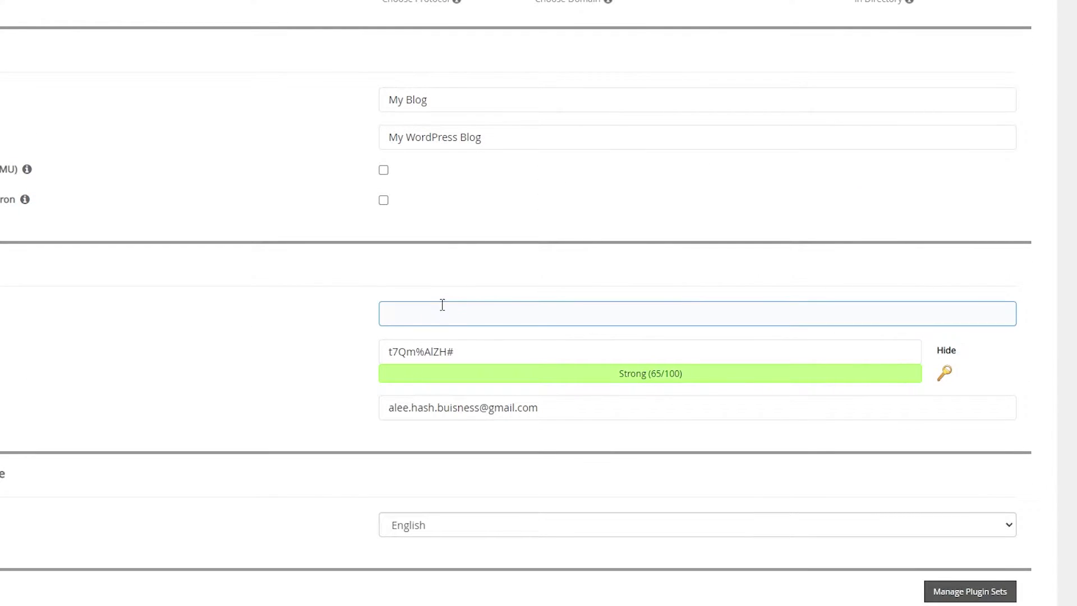
left_click(399, 317)
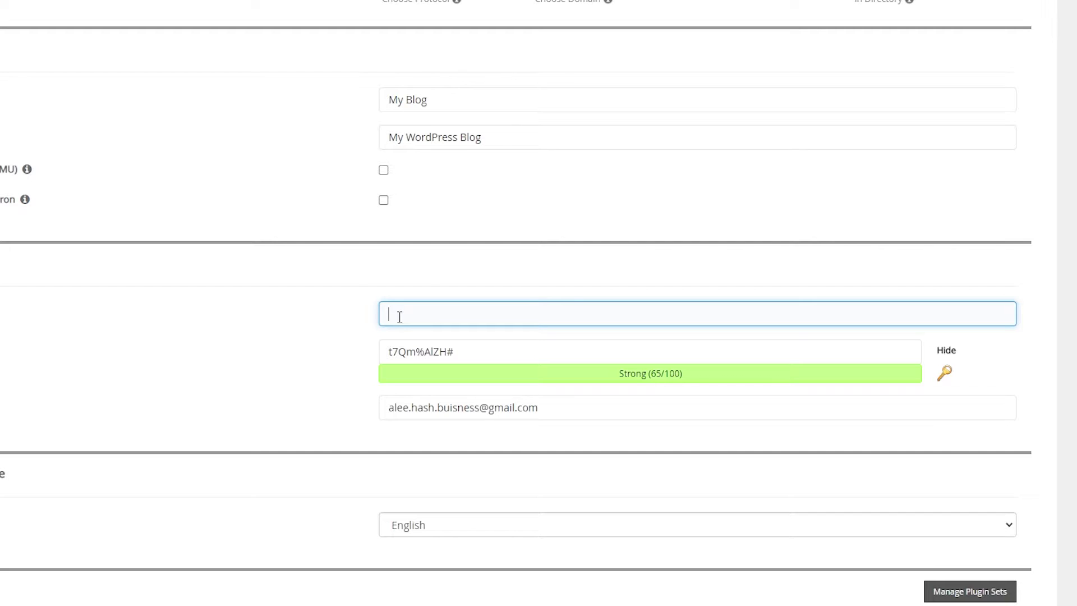
left_click(470, 342)
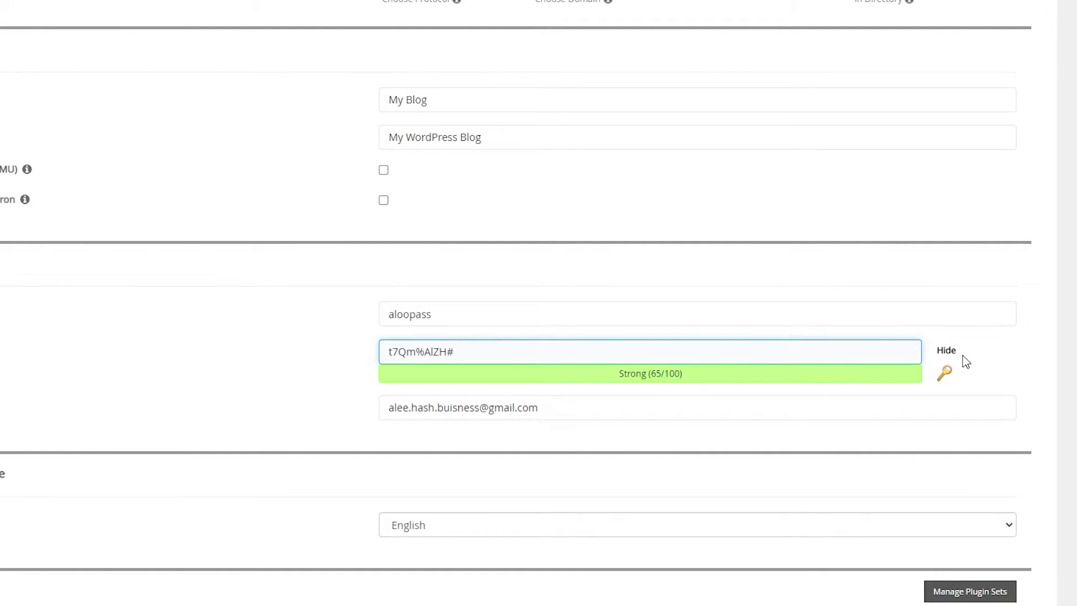
left_click_drag(767, 356, 387, 357)
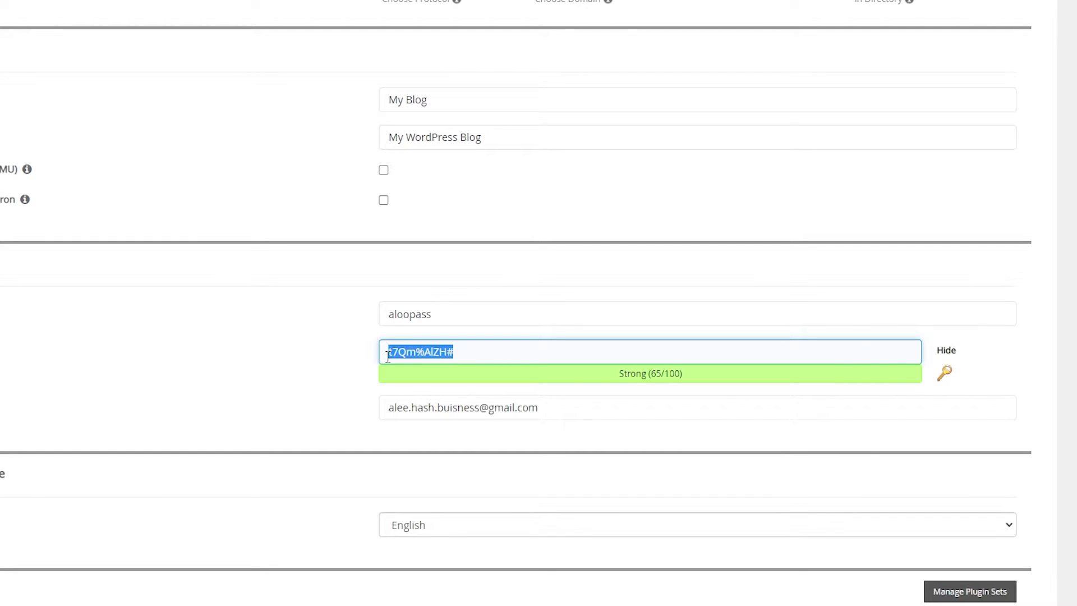
left_click(355, 348)
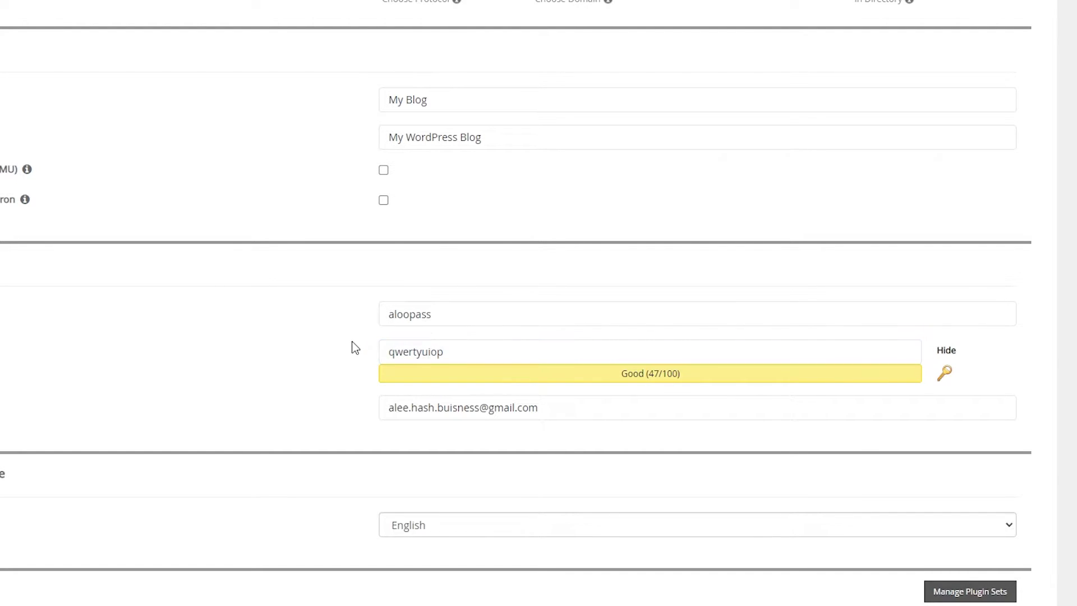
Step: Choose the EduExpert theme and launch the WordPress installation
scroll(331, 370, "down", 4)
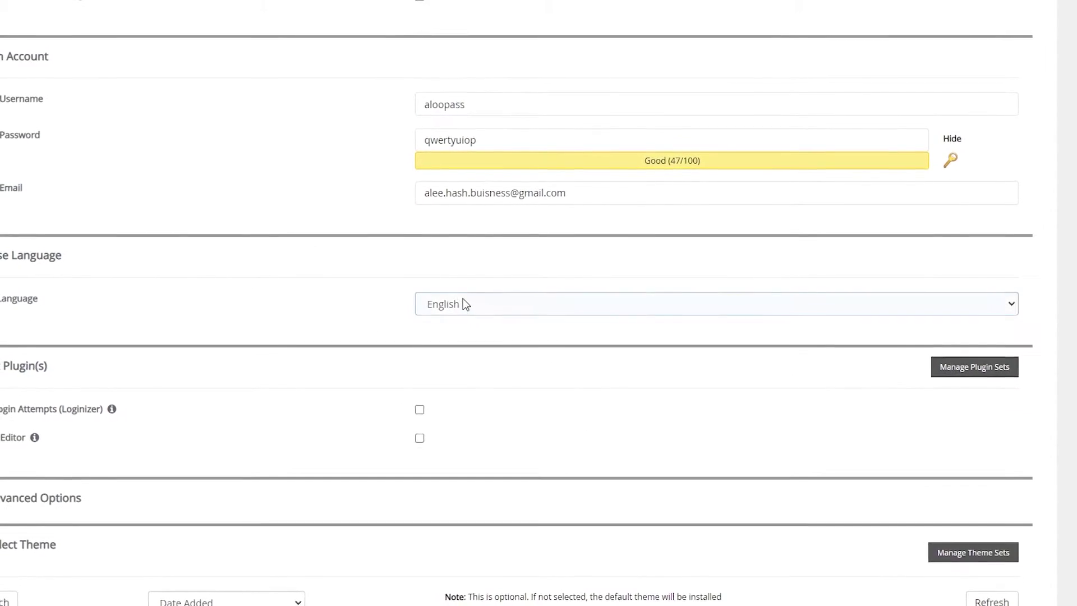
scroll(463, 299, "down", 5)
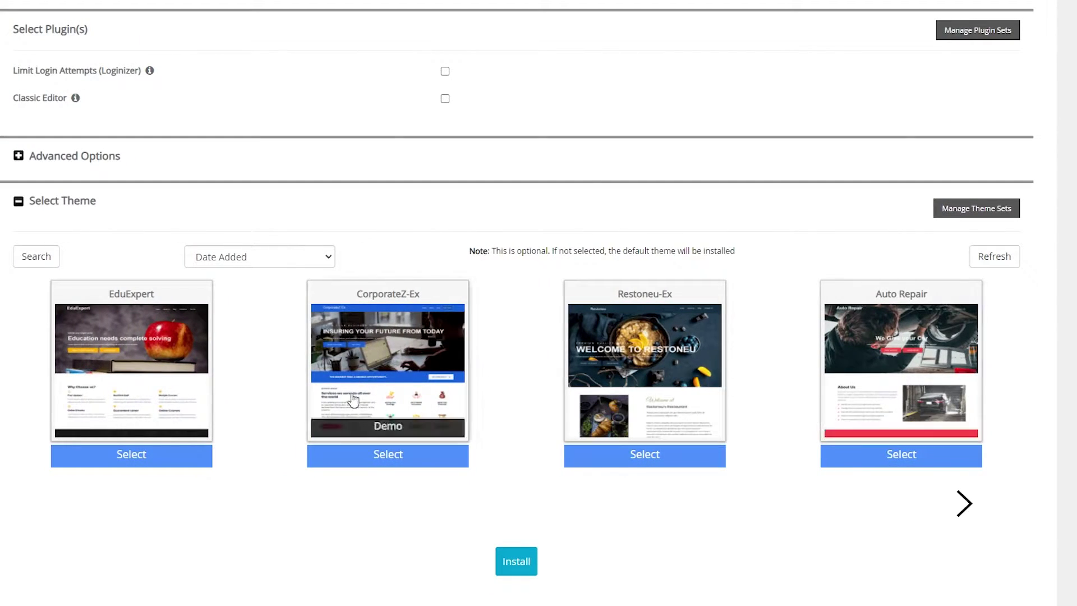
scroll(204, 400, "up", 5)
scroll(204, 398, "up", 2)
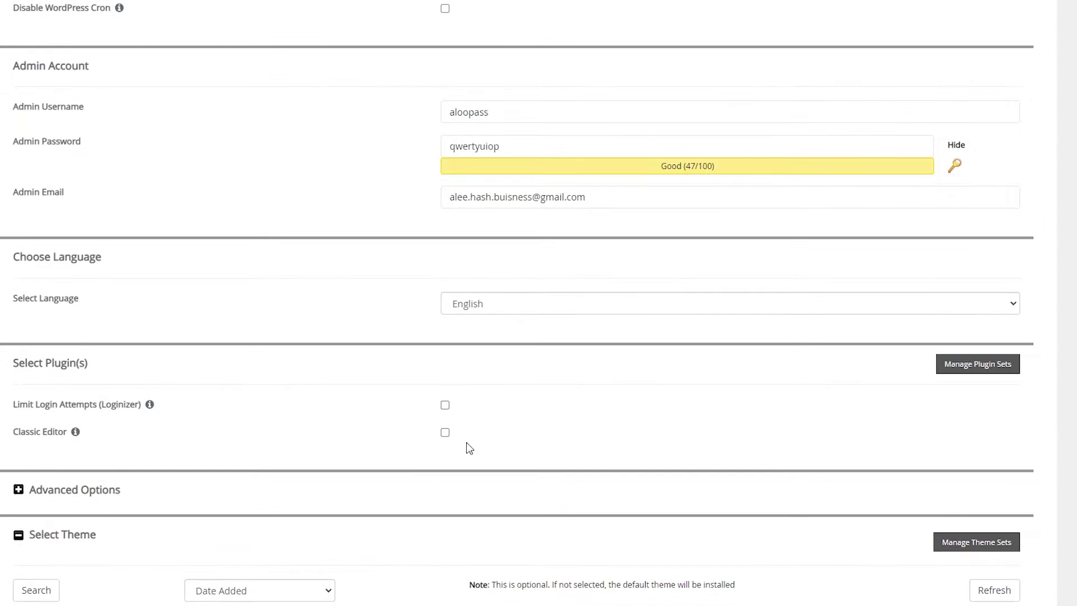
scroll(426, 460, "down", 5)
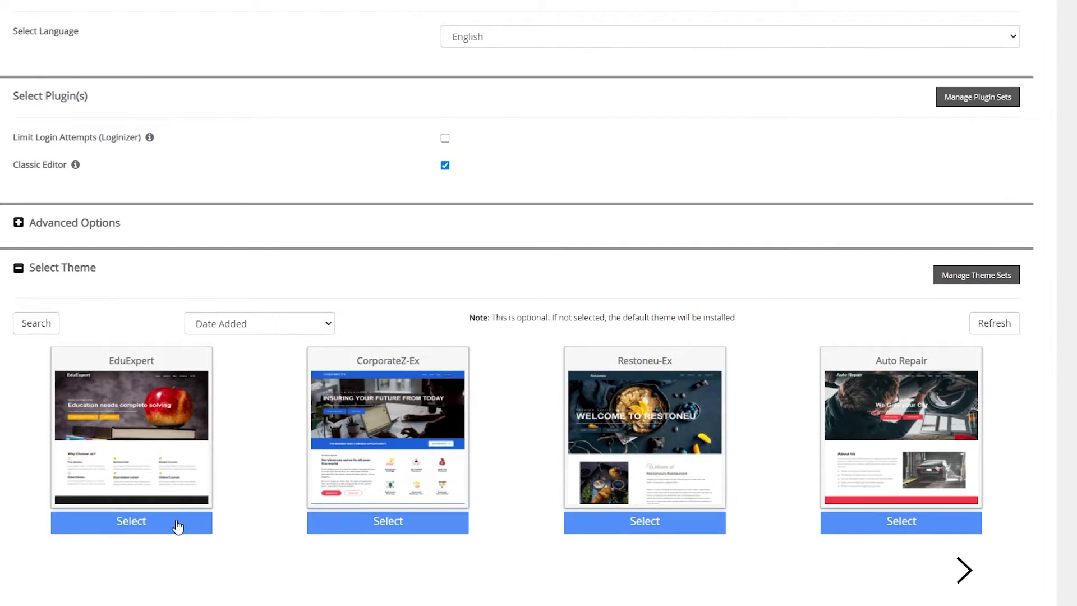
left_click(175, 524)
scroll(285, 573, "down", 3)
left_click(518, 493)
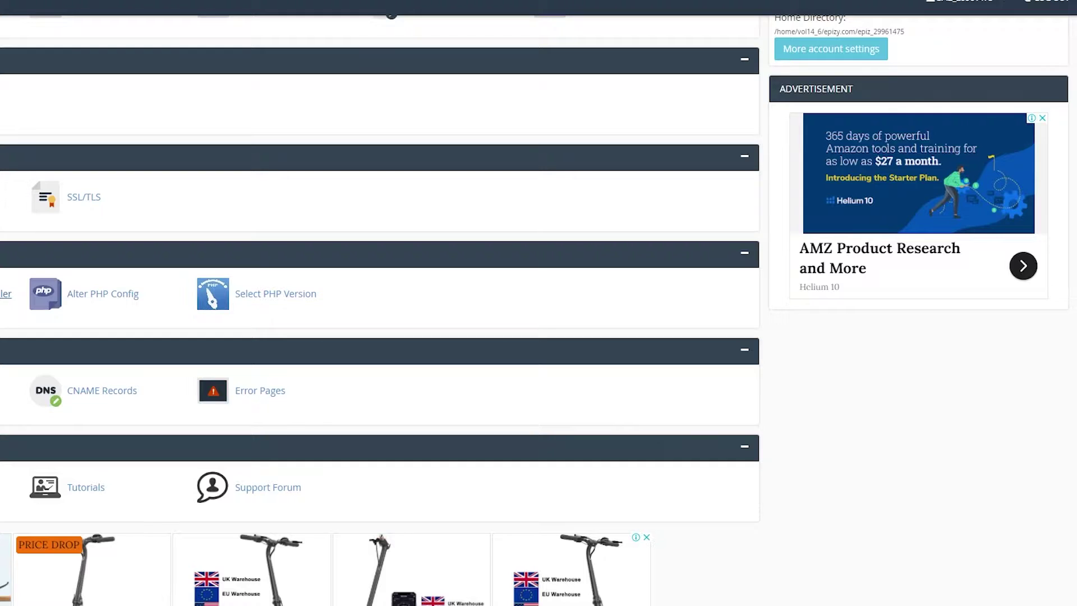
Step: Select the blogging101.freecluster.eu domain text in the Domains and Subdomains box
scroll(79, 368, "up", 4)
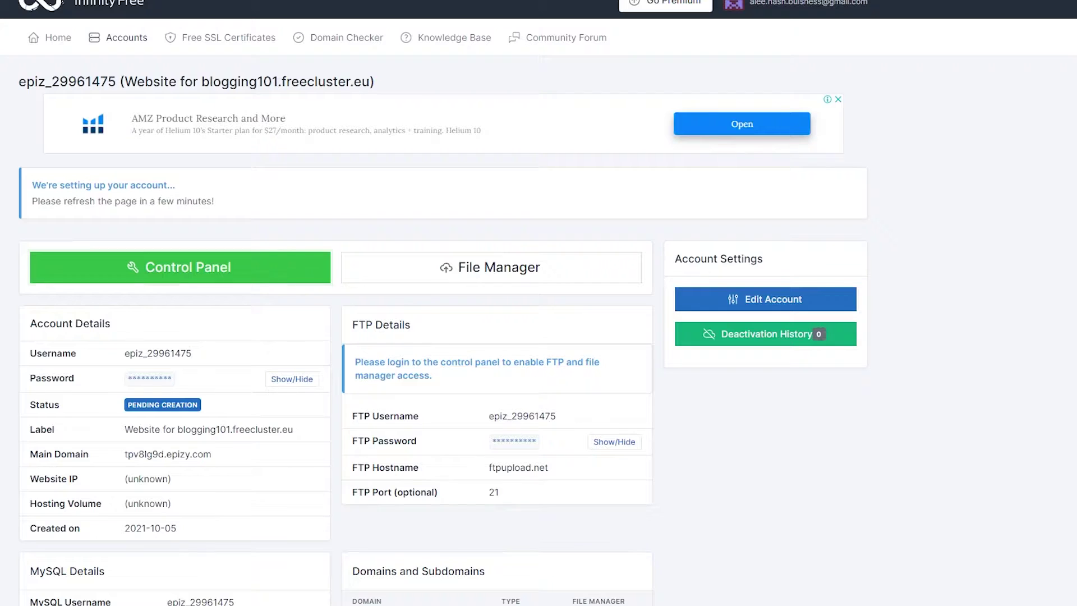
scroll(589, 352, "down", 3)
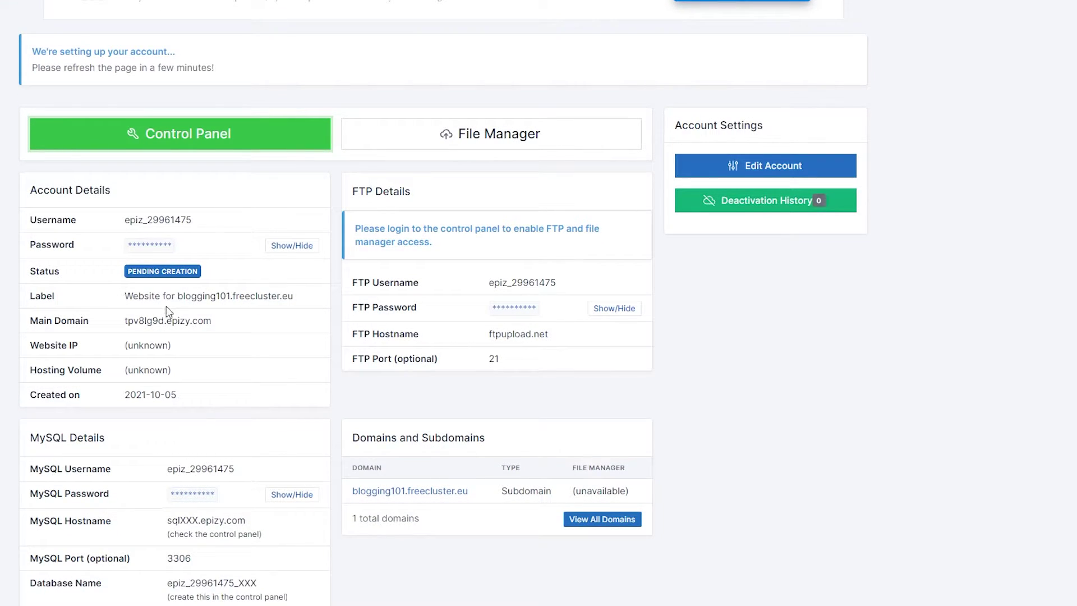
scroll(175, 347, "down", 3)
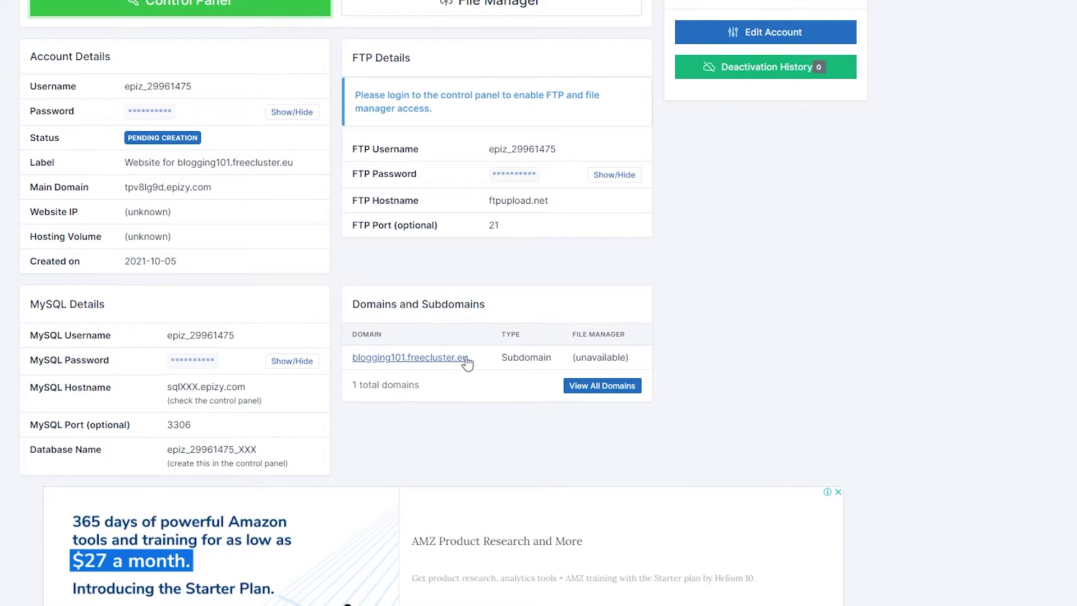
left_click_drag(469, 357, 359, 369)
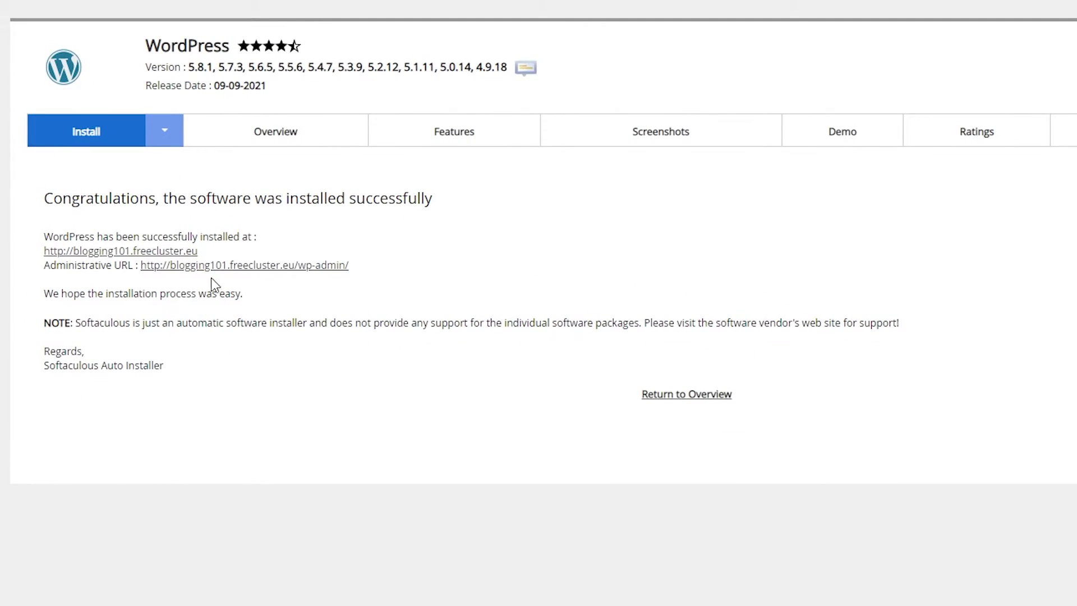
Step: Open the wp-admin administrative URL, then visit the newly installed blog homepage
left_click(157, 267)
mouse_move(365, 265)
left_mouse_down()
mouse_move(297, 266)
mouse_move(349, 266)
left_mouse_up()
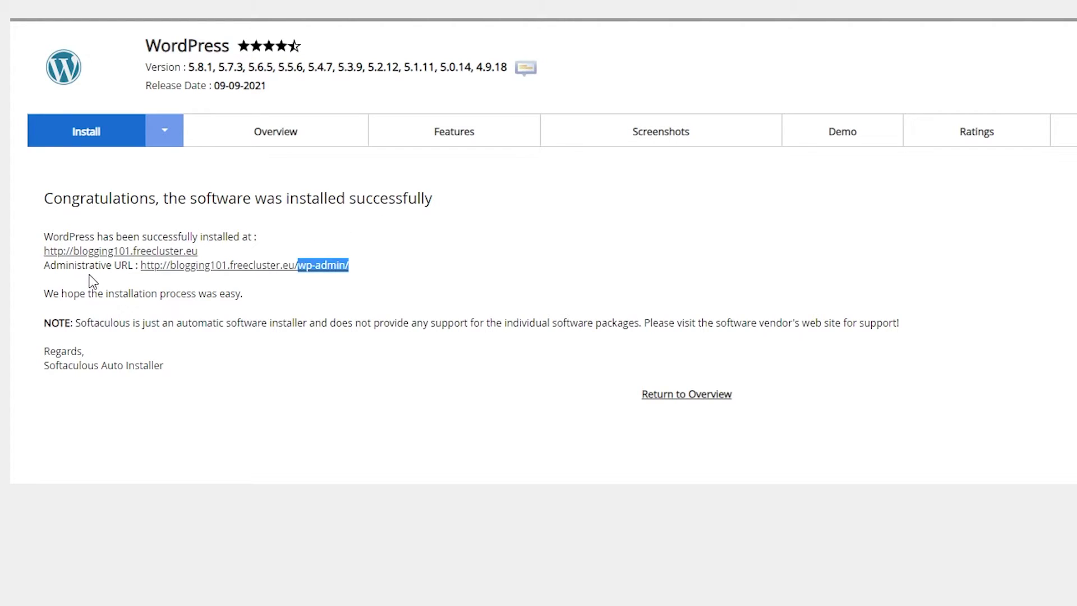
left_click(159, 252)
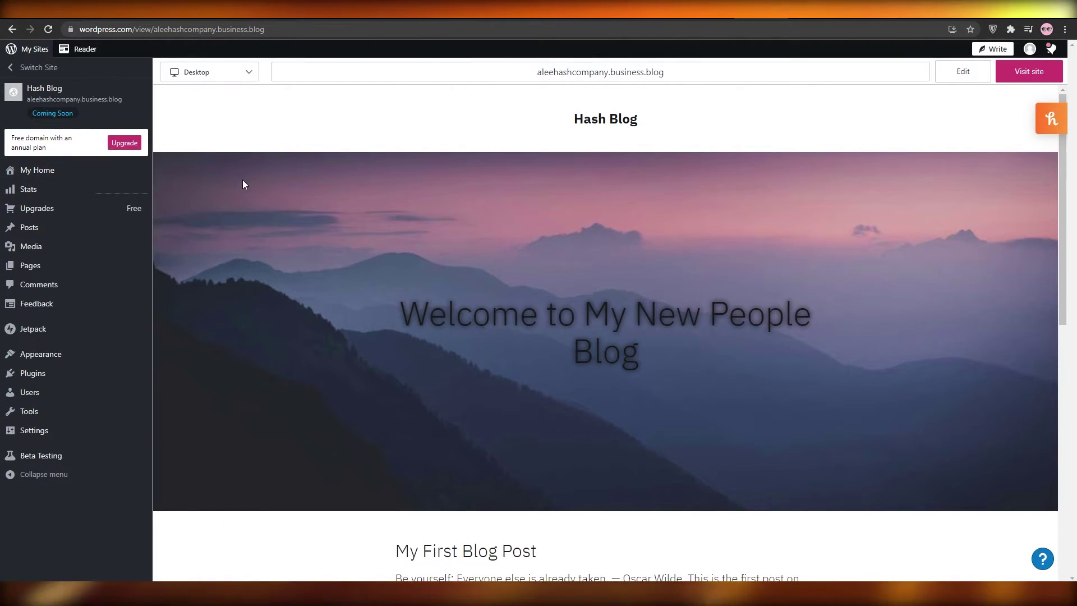
Step: Scroll through the Hash Blog preview and open the Home page in the block editor
scroll(413, 254, "down", 3)
scroll(447, 242, "down", 7)
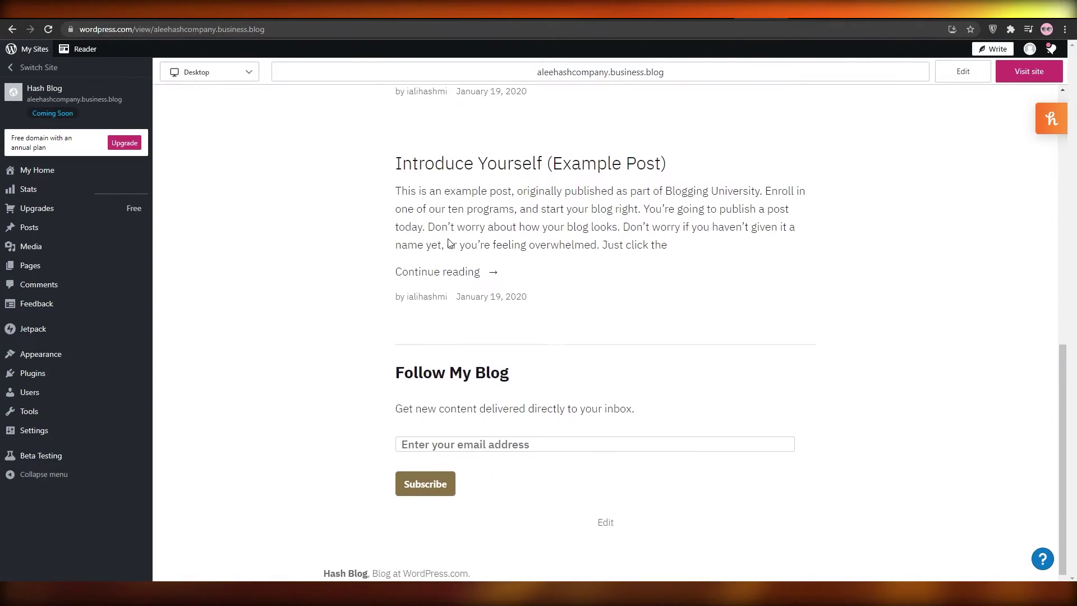
scroll(447, 241, "up", 10)
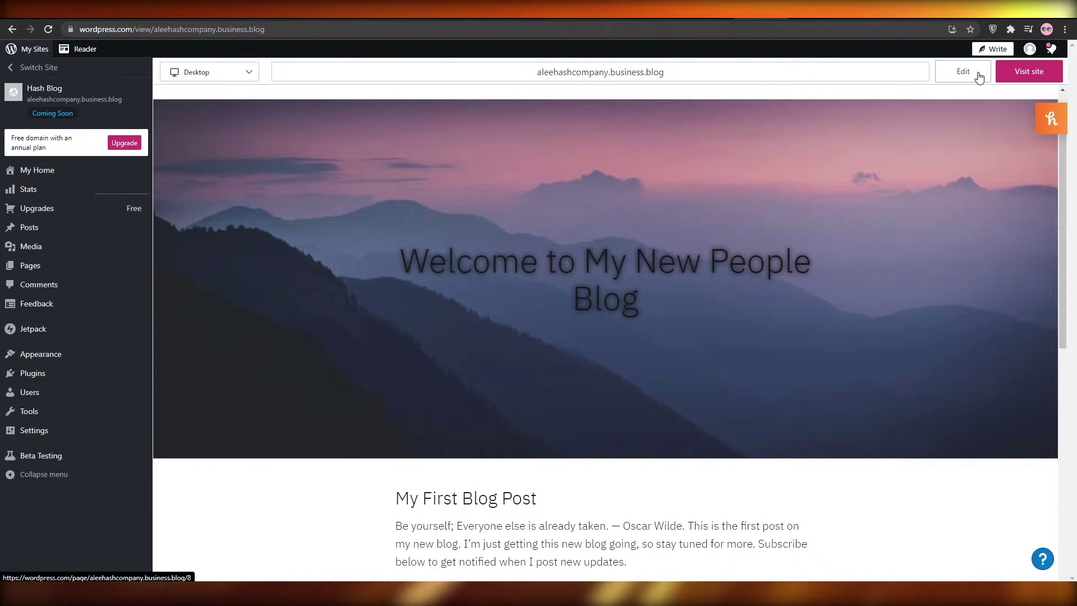
left_click(979, 76)
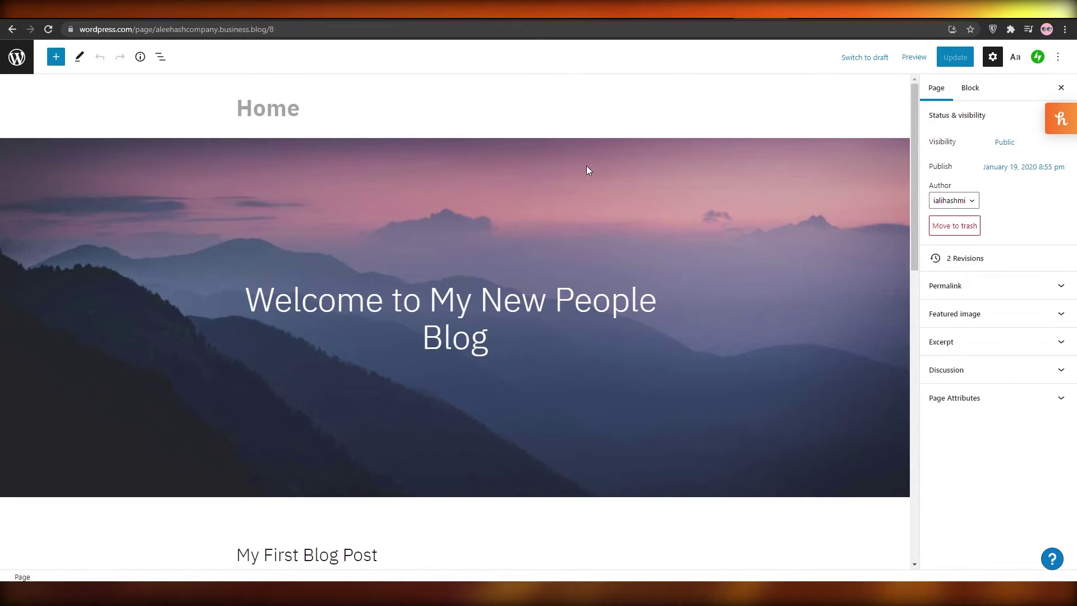
Step: Replace the cover heading with 'Hi, Welcome to my Blog' and make it bold
scroll(575, 229, "down", 9)
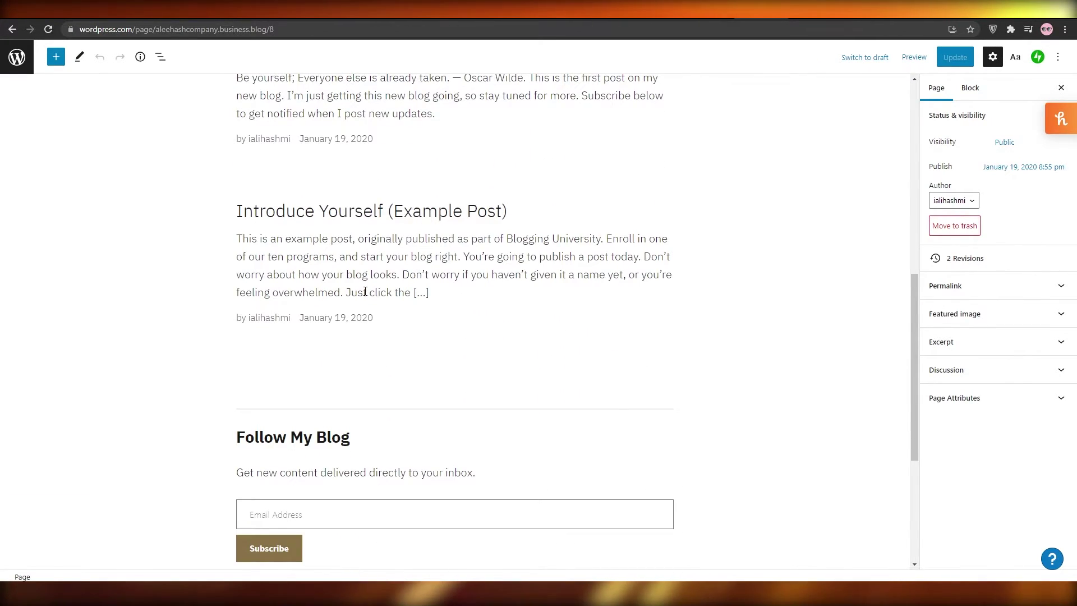
double_click(365, 292)
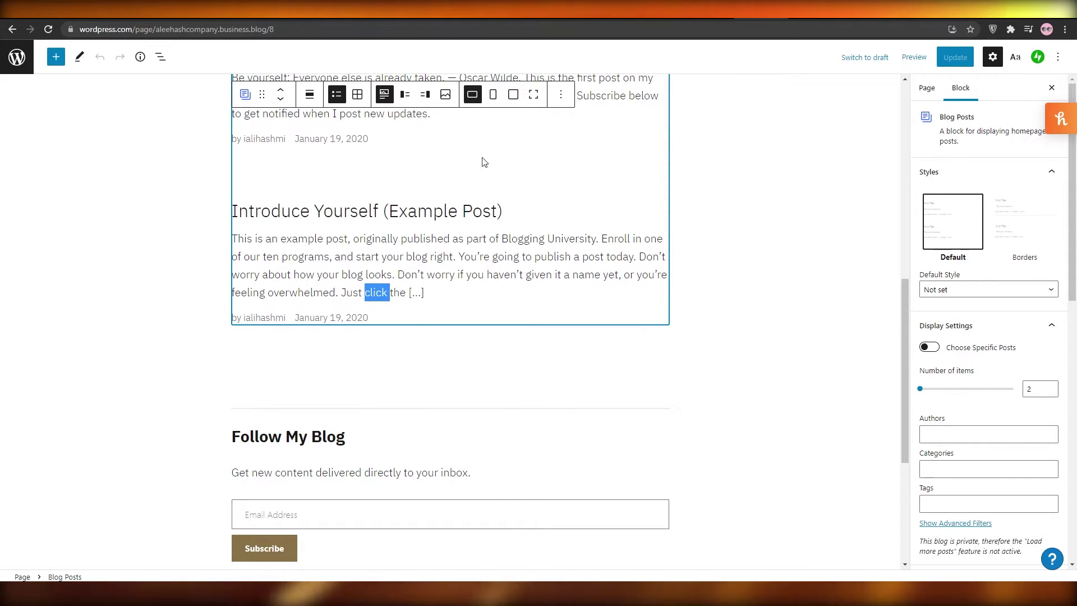
scroll(575, 263, "up", 9)
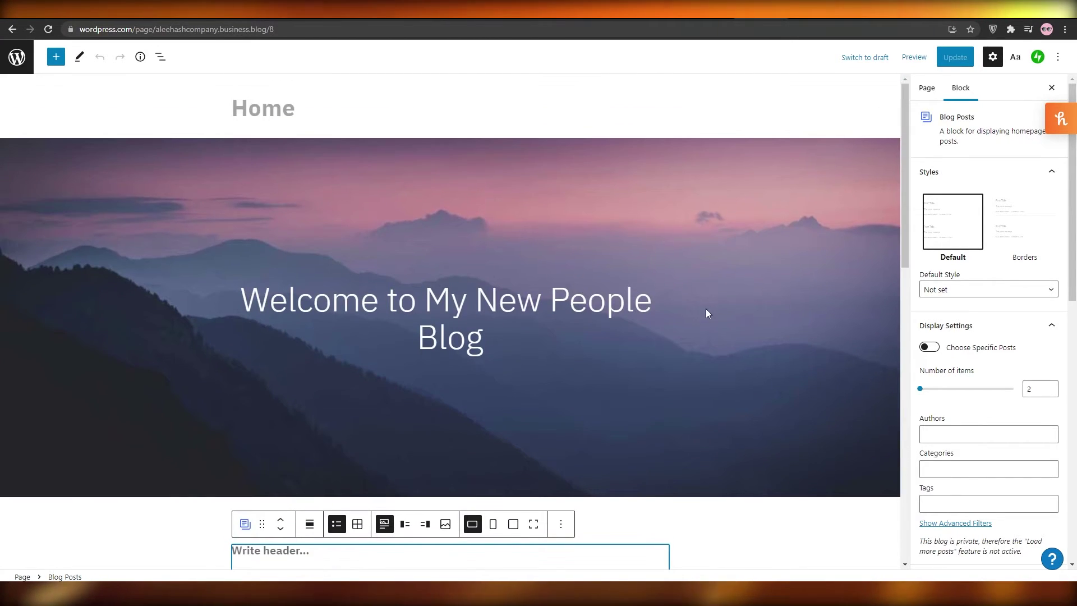
scroll(707, 312, "down", 4)
scroll(714, 337, "up", 4)
left_click(484, 313)
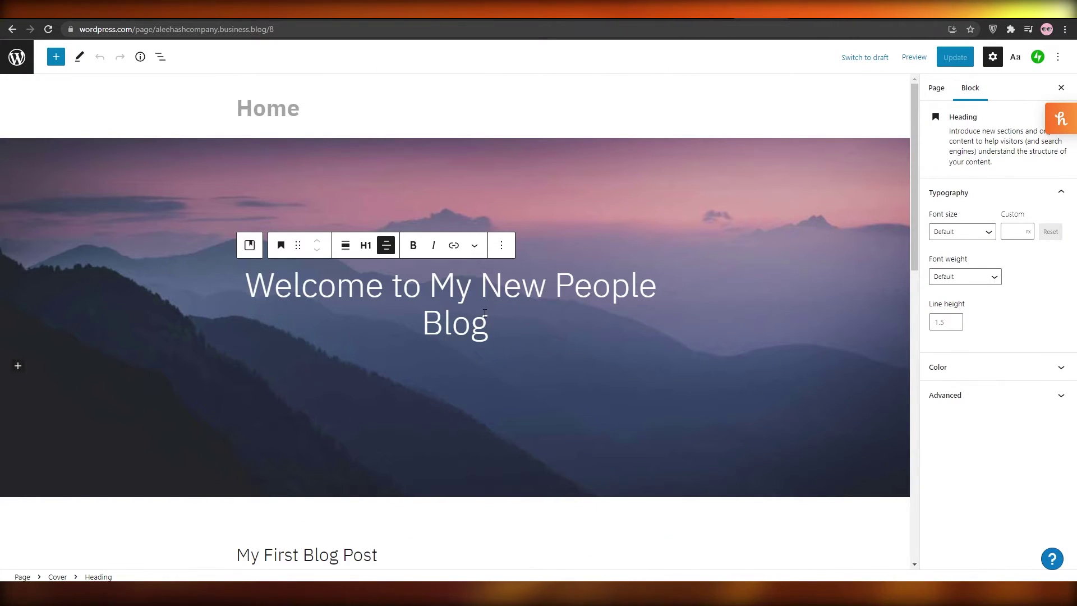
triple_click(485, 313)
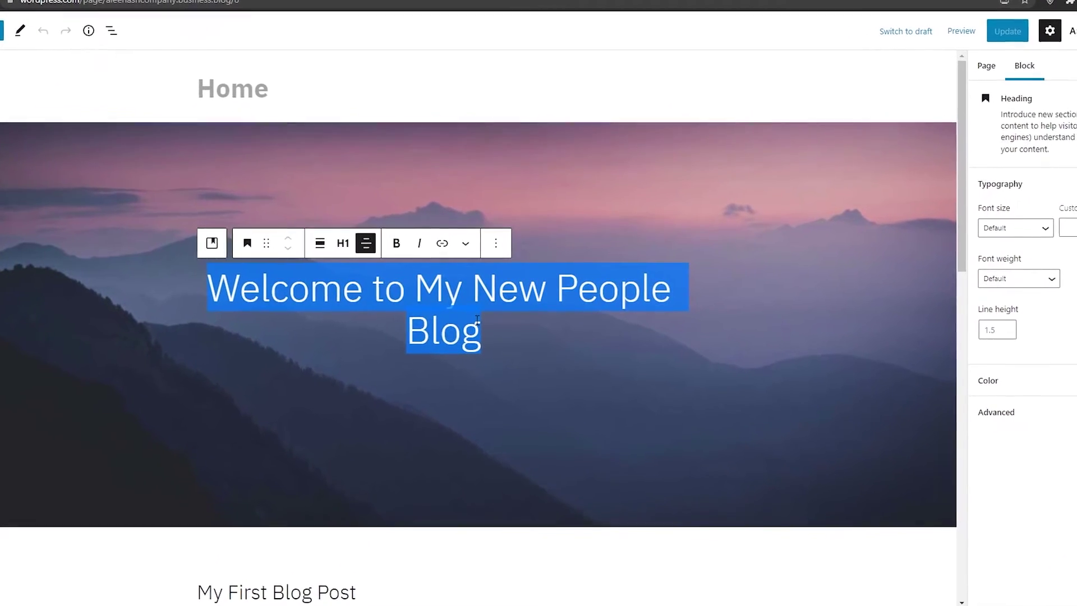
type("Hi, Welco")
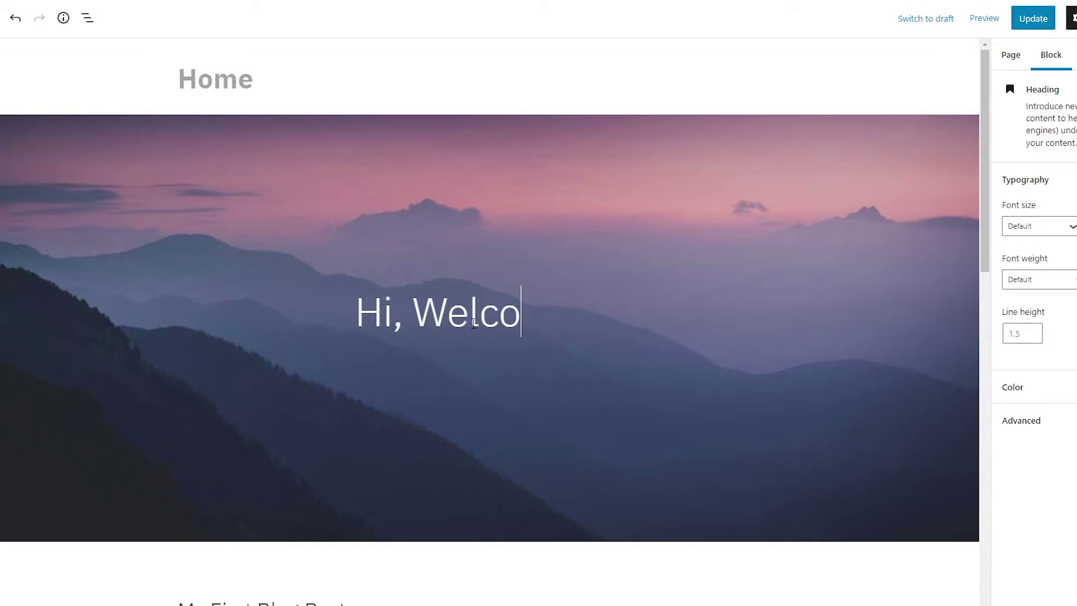
type("me to my Blog")
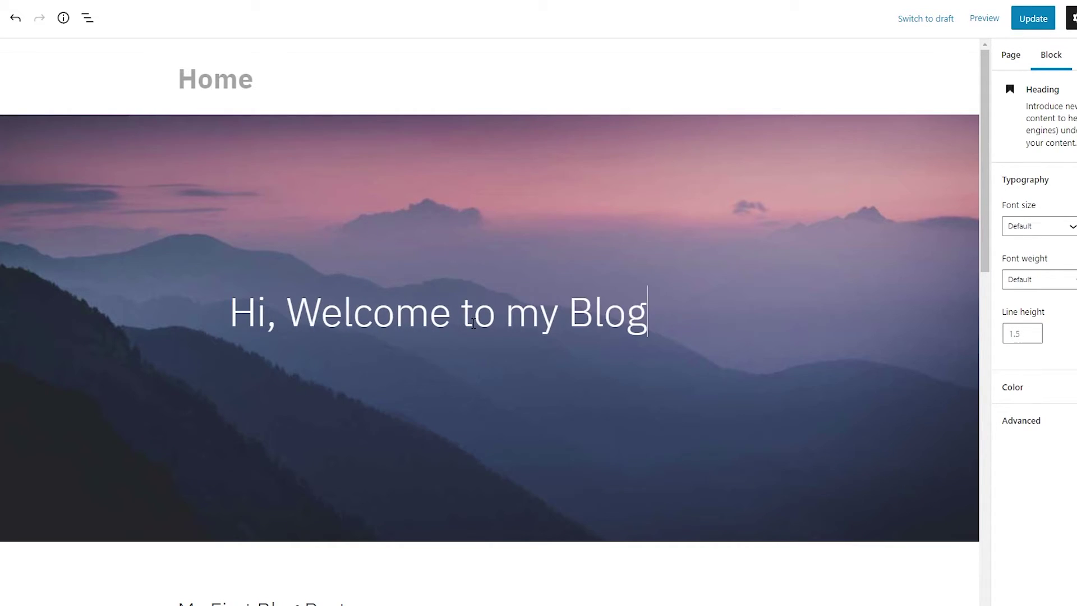
key("ctrl+a")
left_click(388, 269)
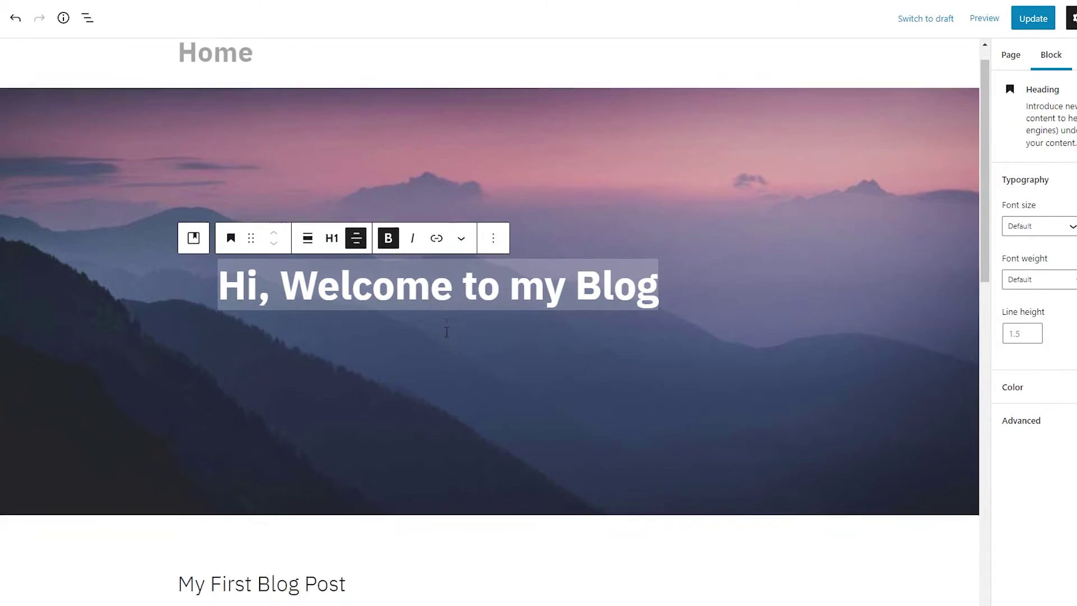
Step: Check the blog posts listing block and page settings, then update the homepage
scroll(446, 542, "down", 3)
left_click(444, 538)
scroll(393, 499, "down", 12)
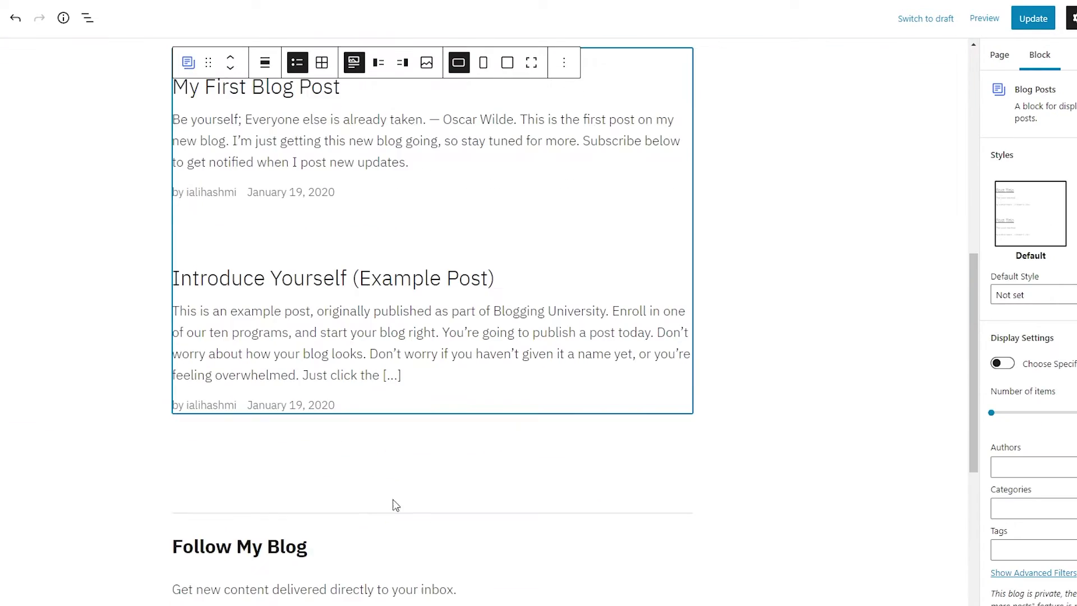
scroll(330, 357, "up", 15)
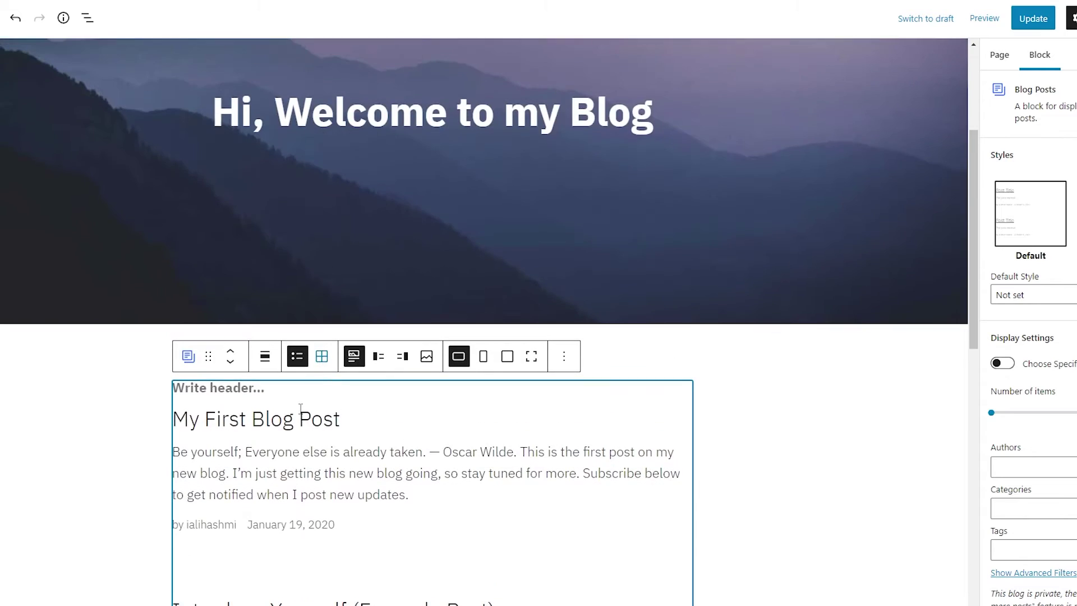
key("ctrl+a")
left_click(608, 360)
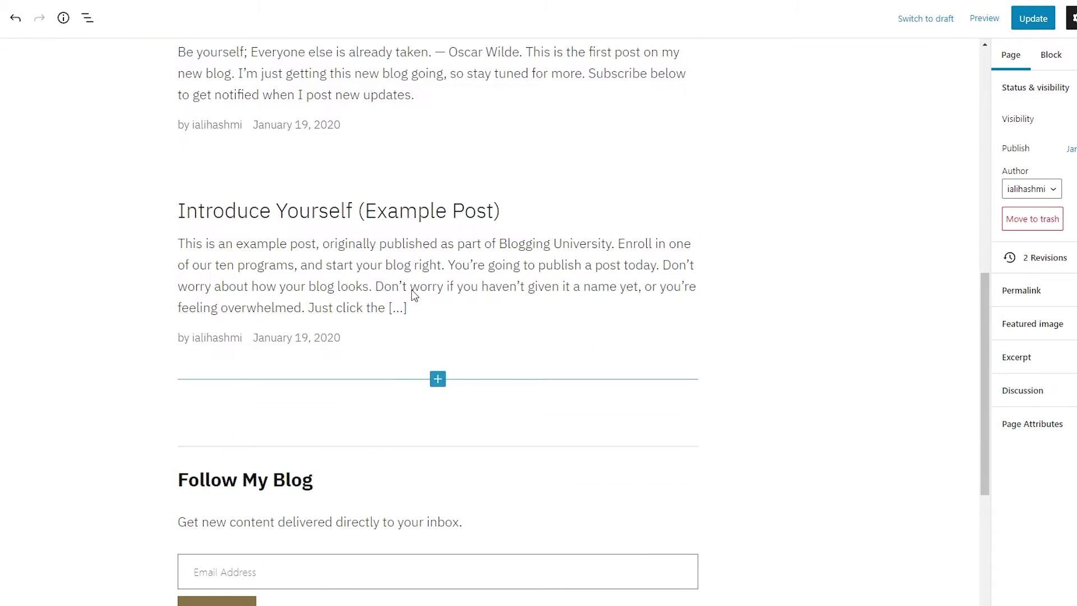
double_click(416, 287)
scroll(174, 415, "up", 5)
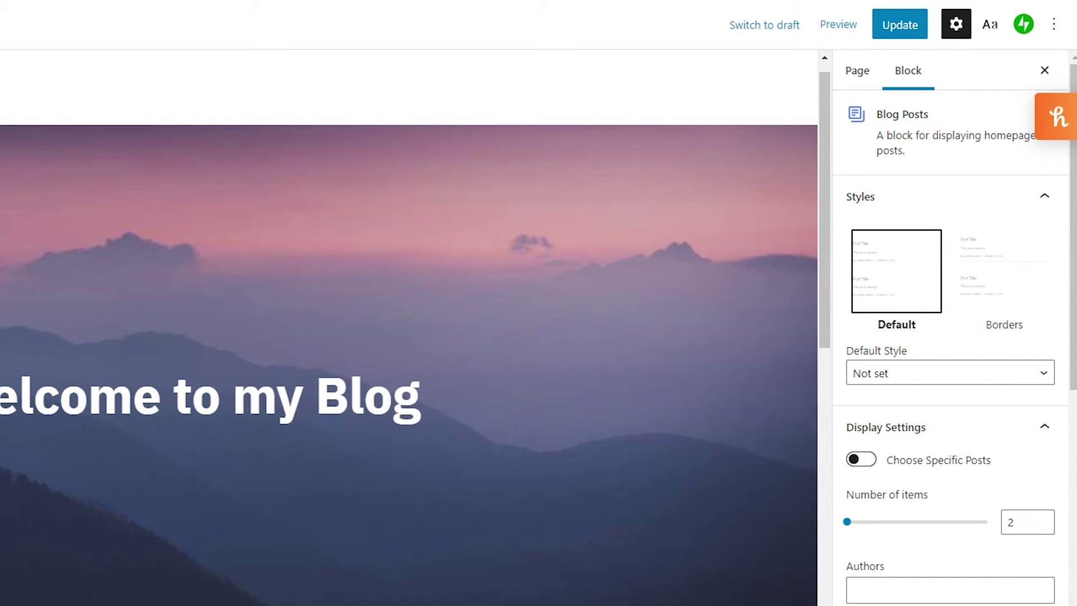
left_click(858, 71)
left_click(901, 28)
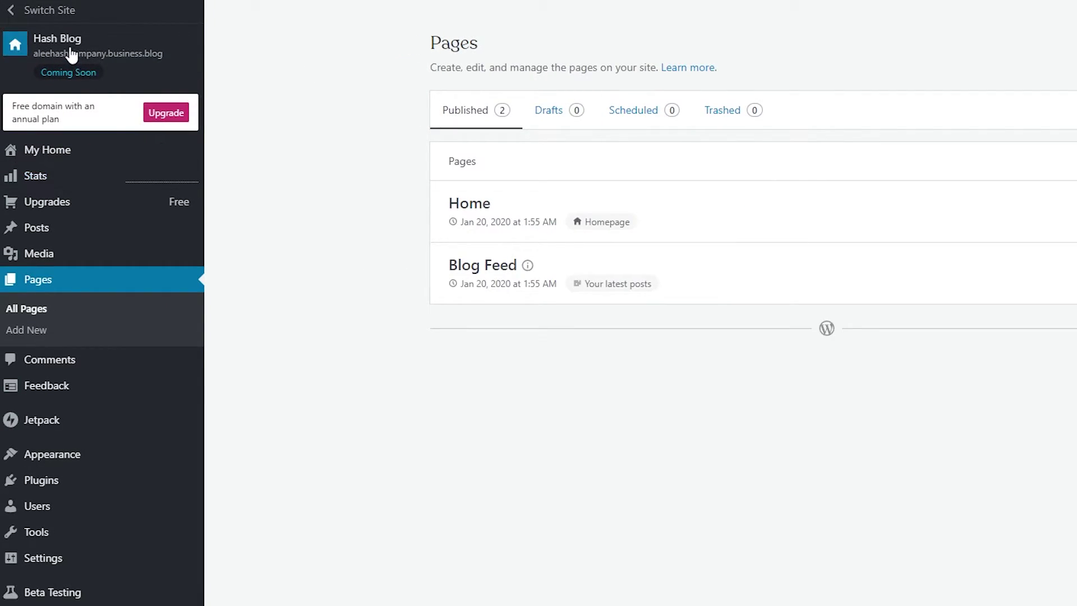
Step: Preview the live Hash Blog site, select its web address, and scroll the updated homepage
left_click(51, 48)
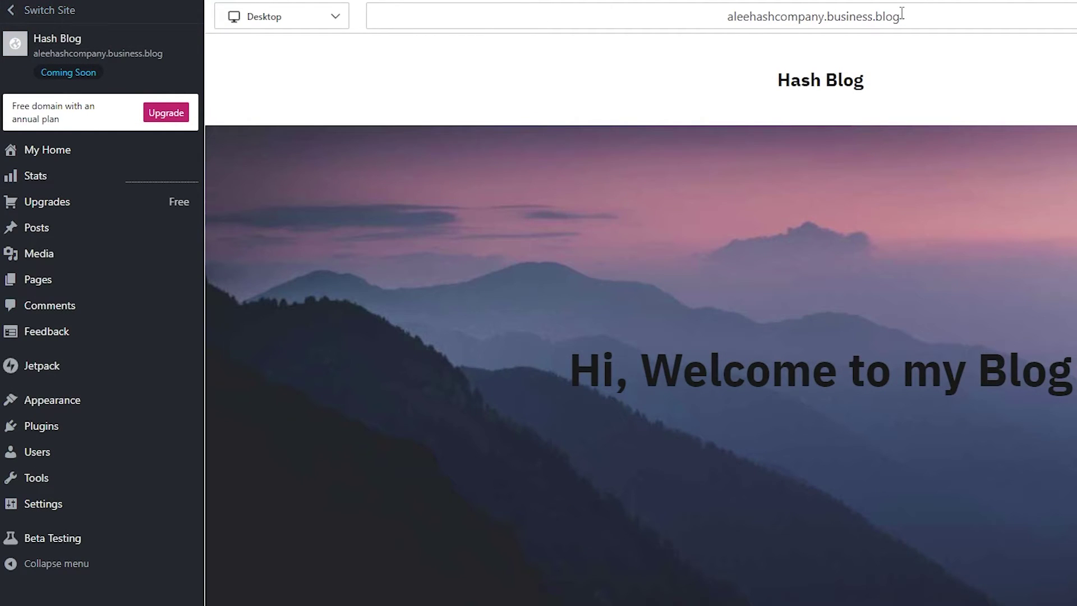
left_click_drag(898, 15, 728, 33)
key("ctrl+c")
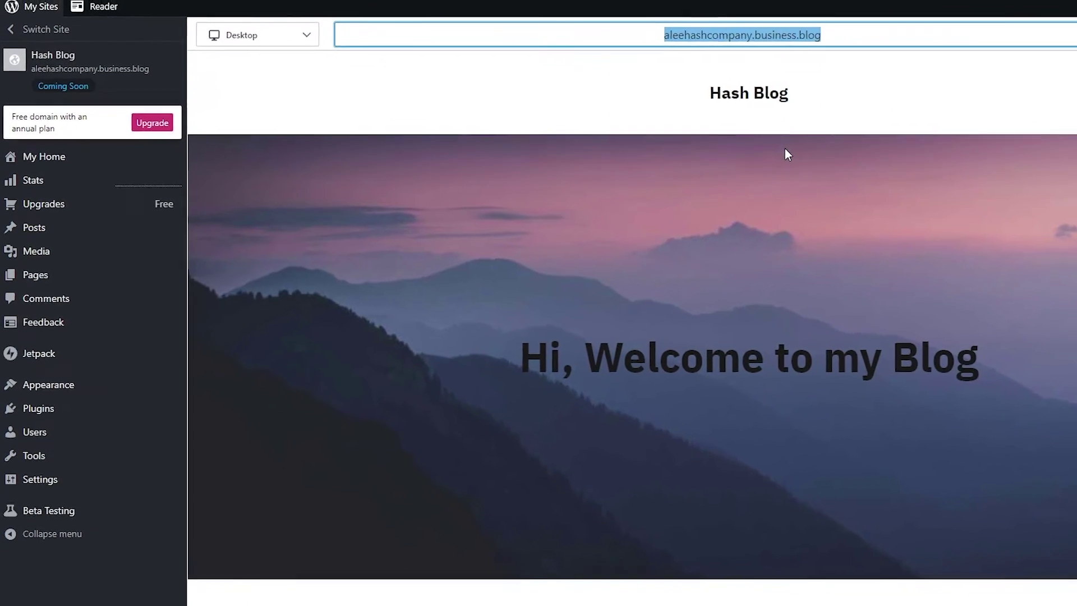
scroll(838, 142, "down", 1)
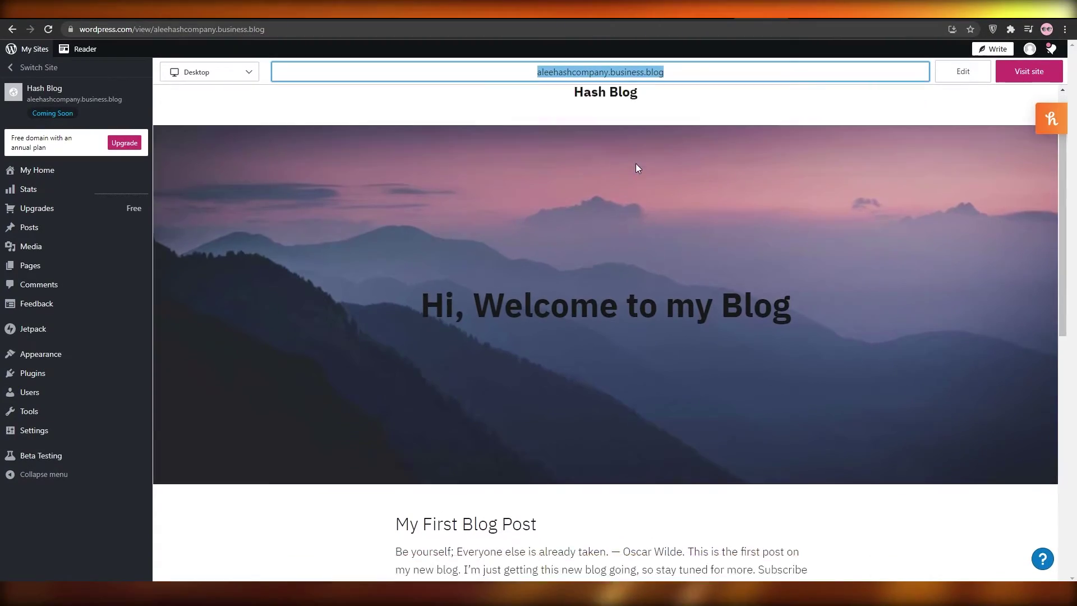
scroll(635, 165, "down", 8)
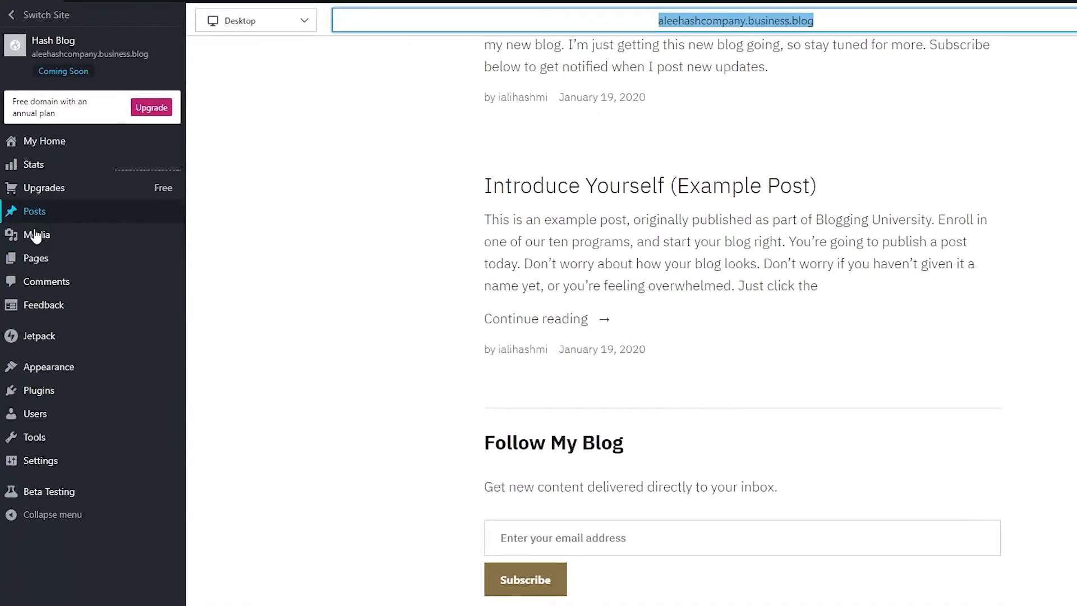
mouse_move(93, 255)
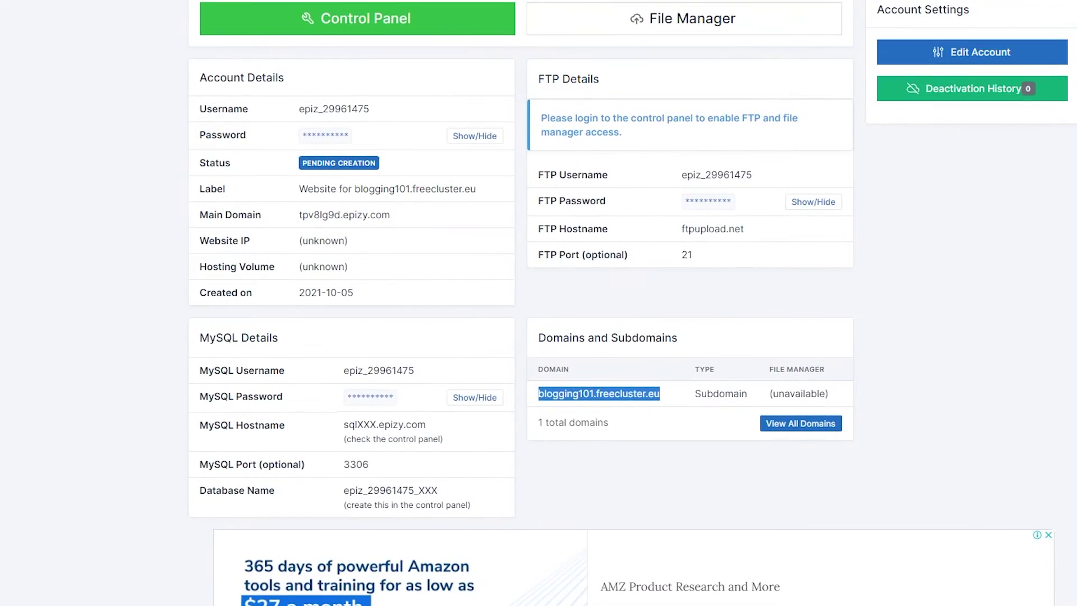
Step: Scroll through the blogging101.freecluster.eu account details, still showing Pending Creation
scroll(740, 391, "up", 5)
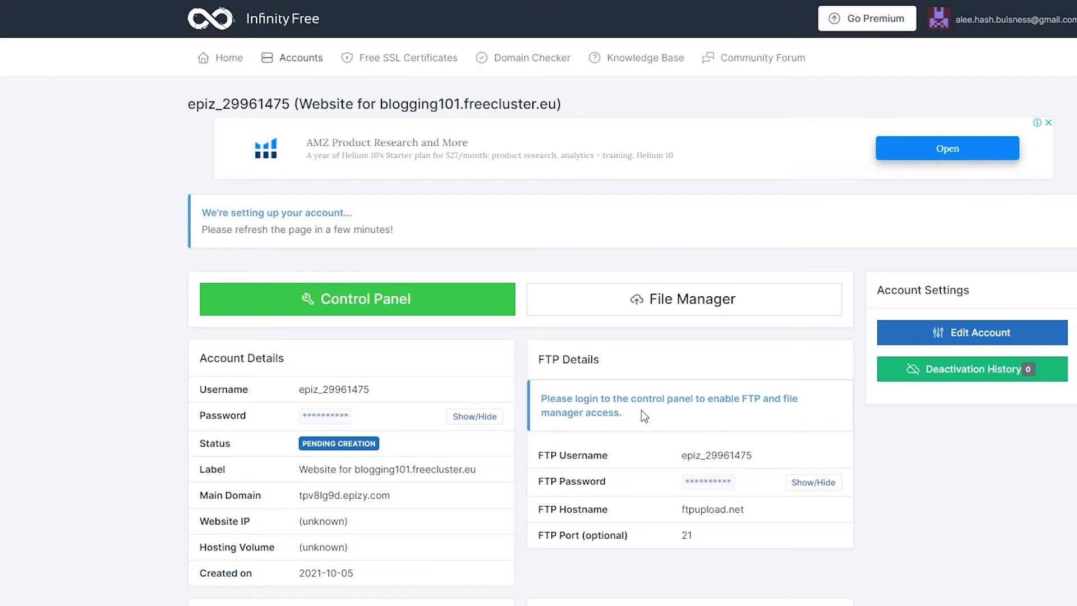
scroll(630, 408, "down", 4)
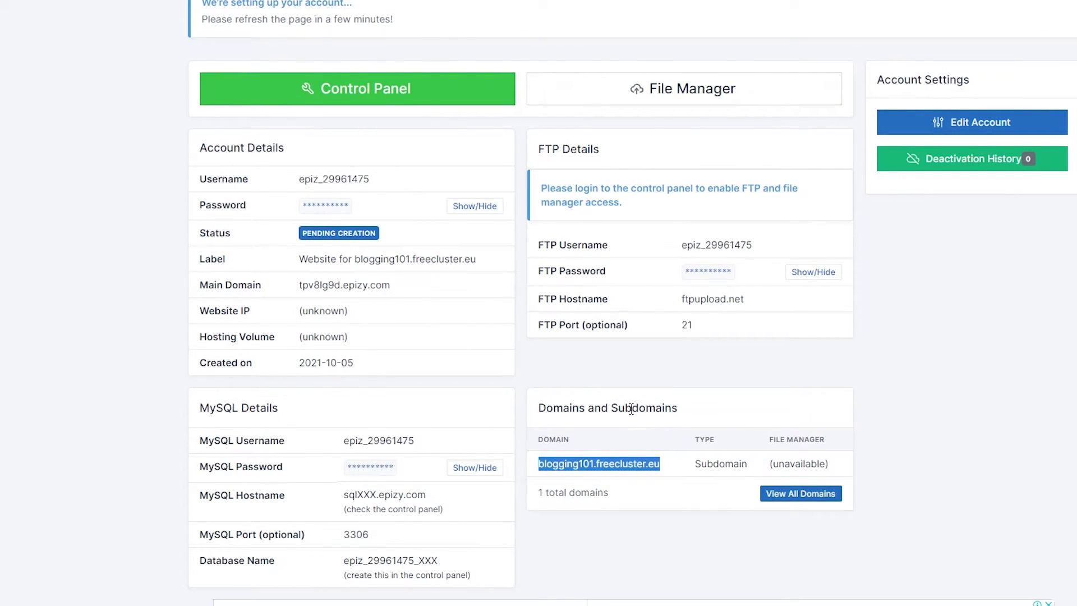
scroll(630, 409, "up", 4)
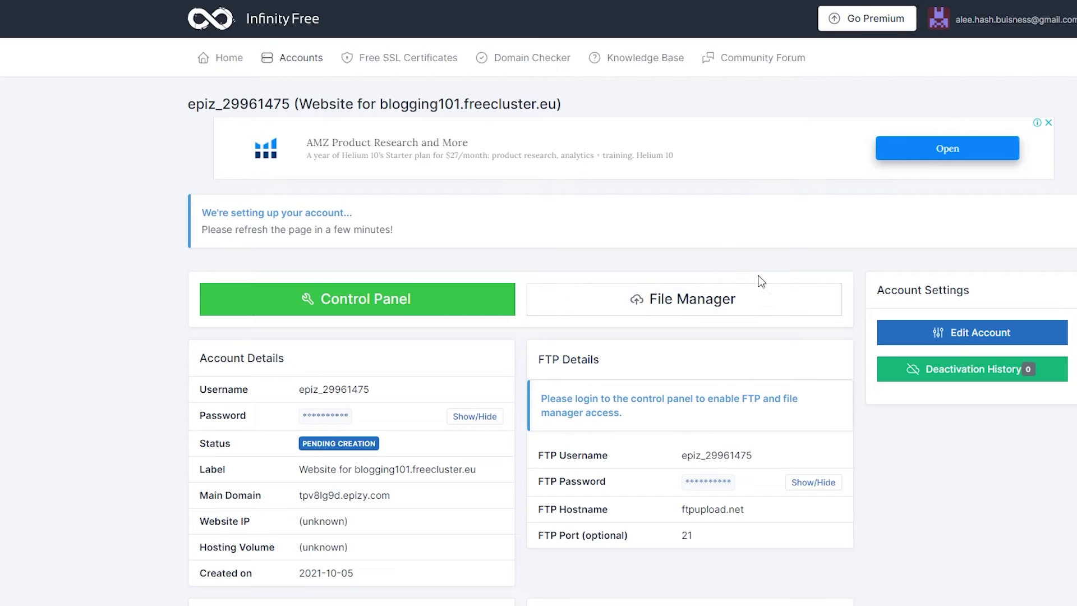
Step: Add aleehashcompany.business.blog as a new domain under Free SSL Certificates
left_click(379, 67)
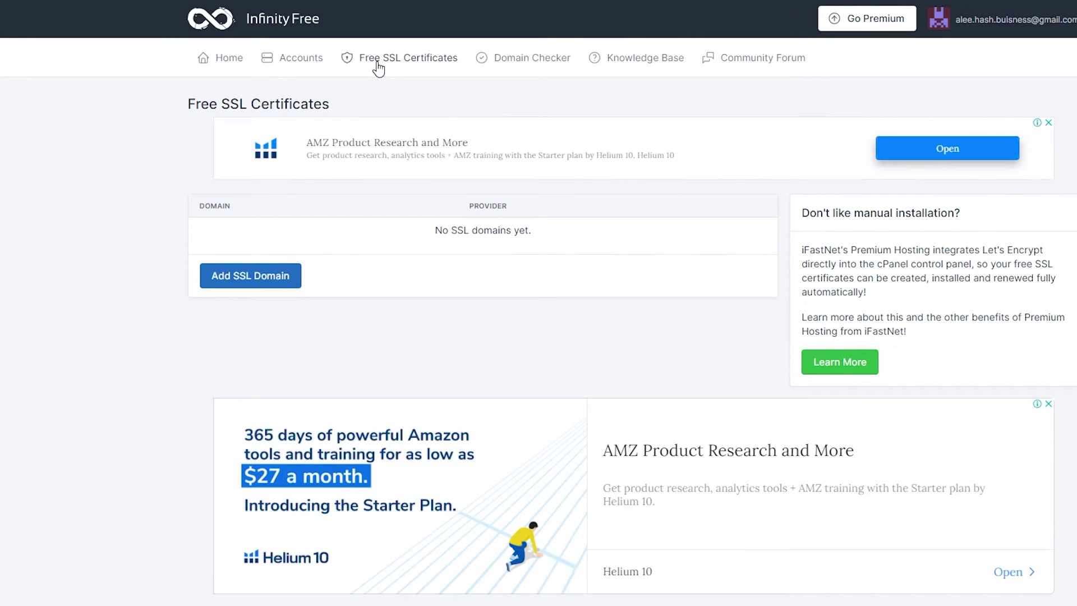
left_click(273, 283)
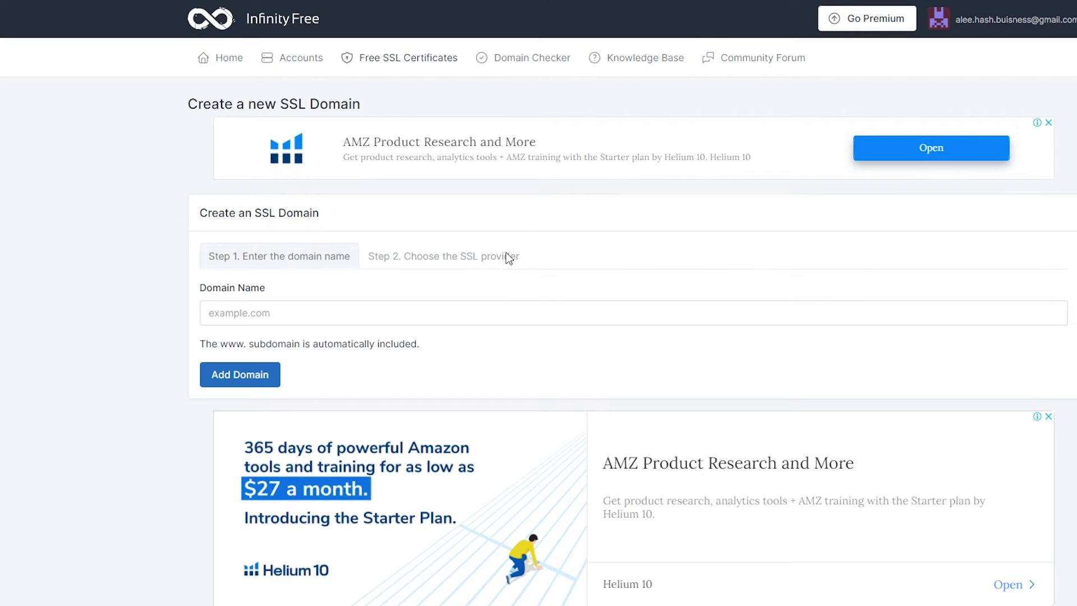
left_click(377, 308)
key("ctrl+v")
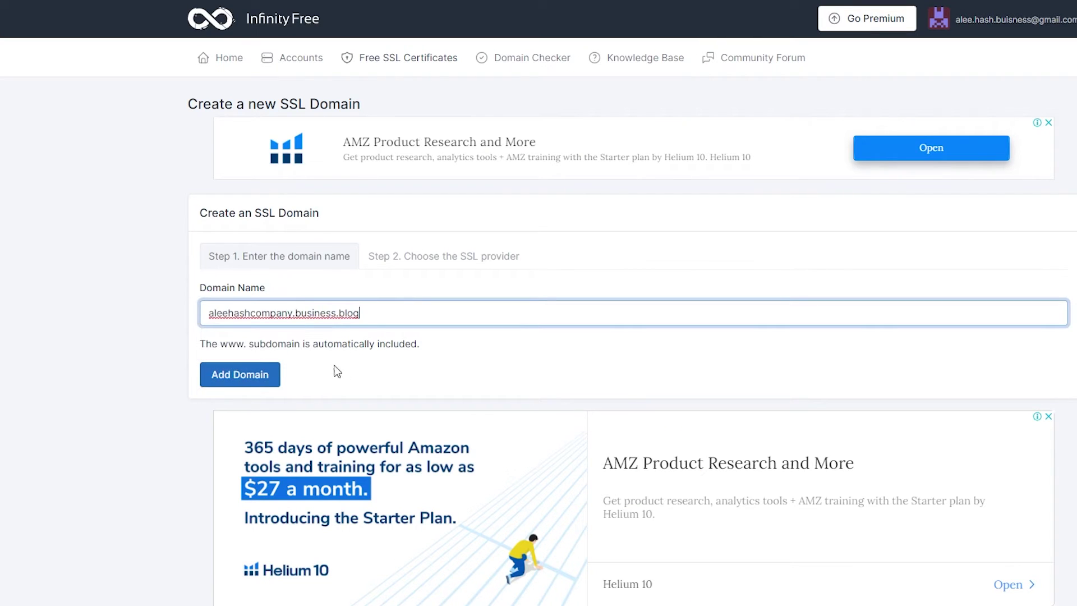
left_click(272, 377)
left_click(273, 378)
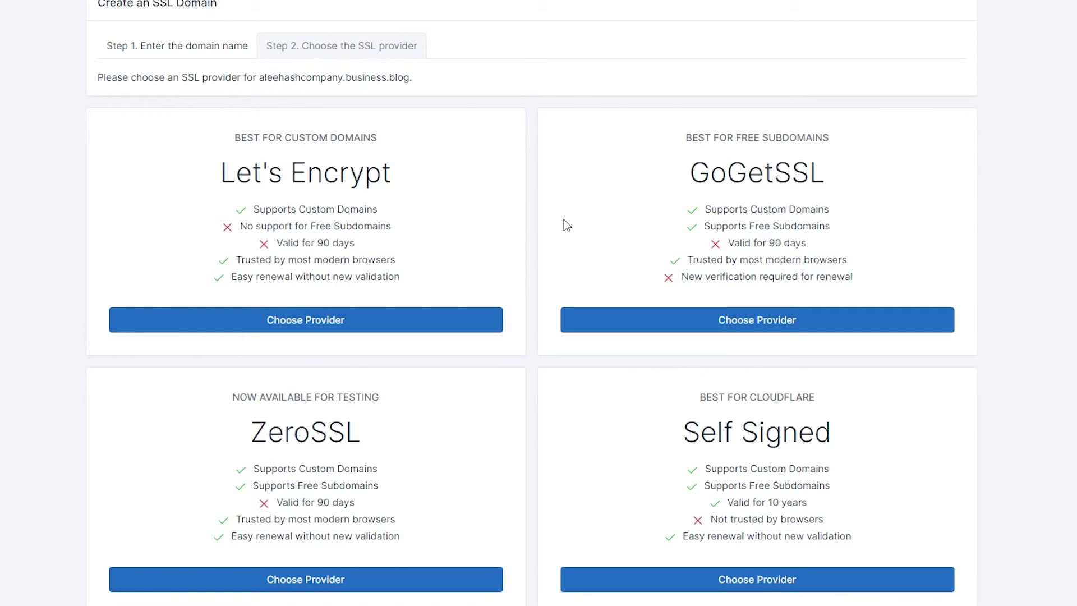
scroll(563, 220, "down", 5)
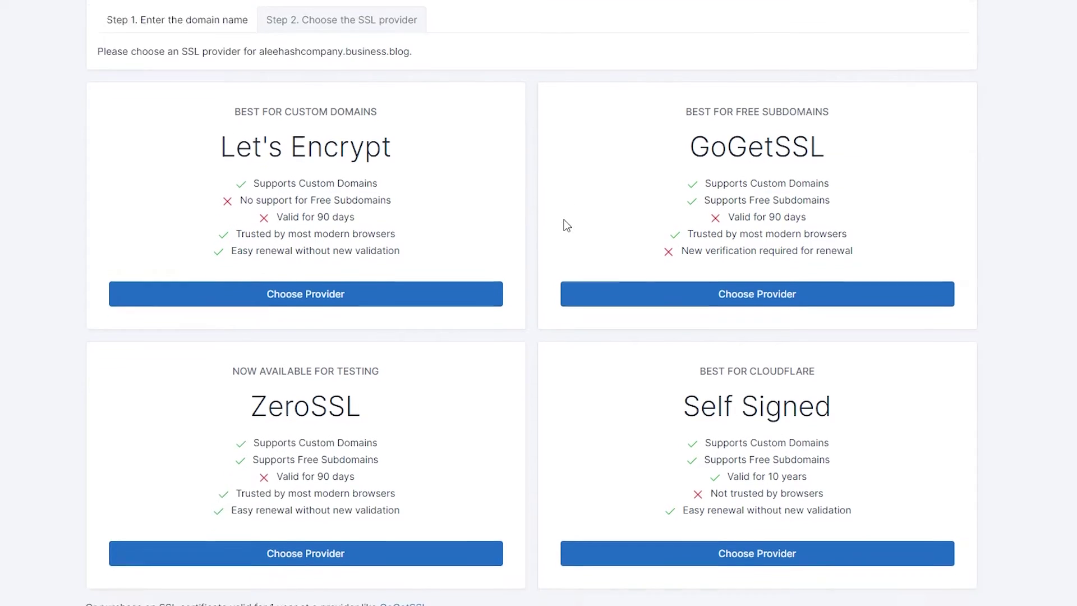
scroll(796, 243, "up", 9)
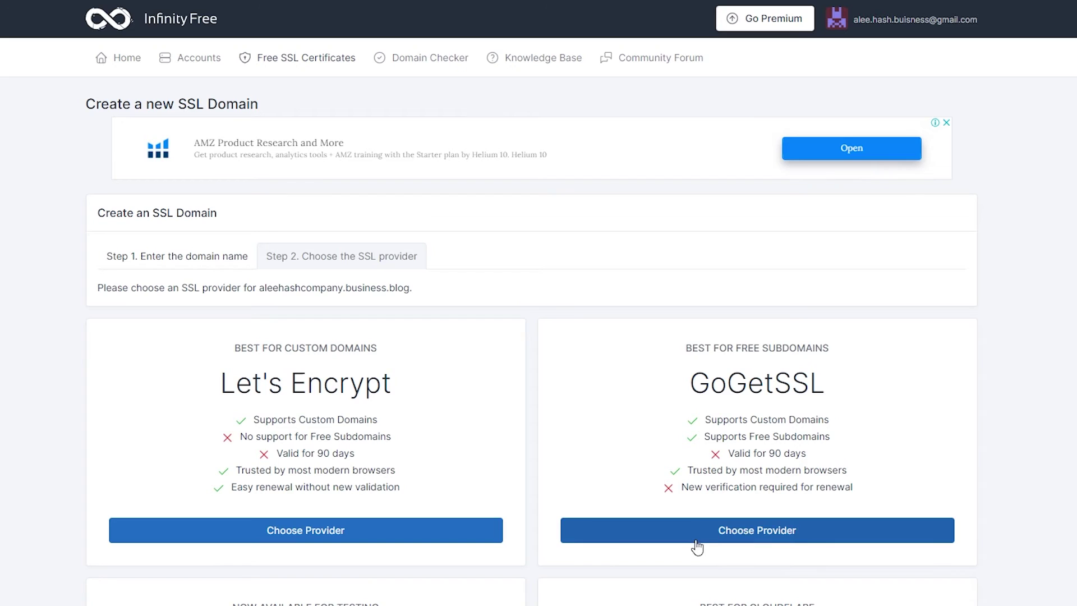
Step: Request a GoGetSSL certificate for aleehashcompany.business.blog and review its DNS records
left_click(760, 533)
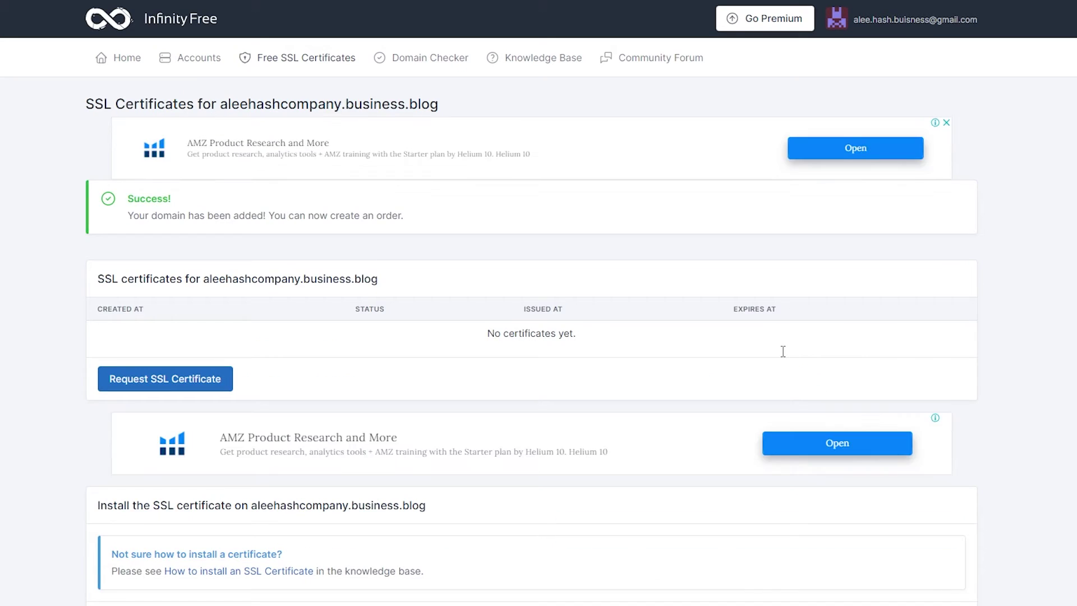
left_click(172, 381)
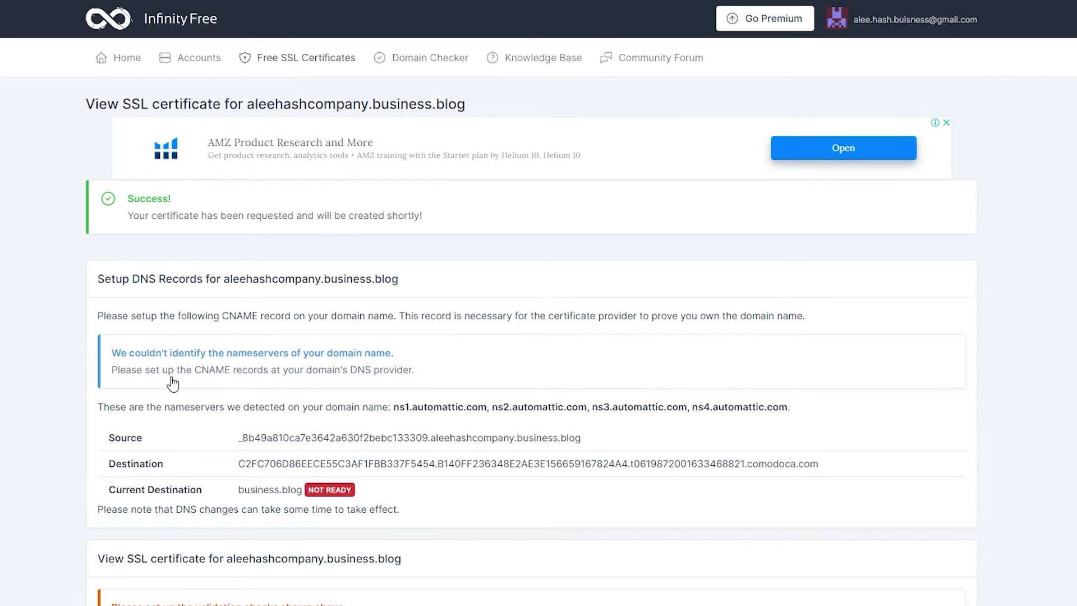
scroll(277, 578, "down", 5)
scroll(735, 380, "up", 5)
scroll(882, 406, "down", 7)
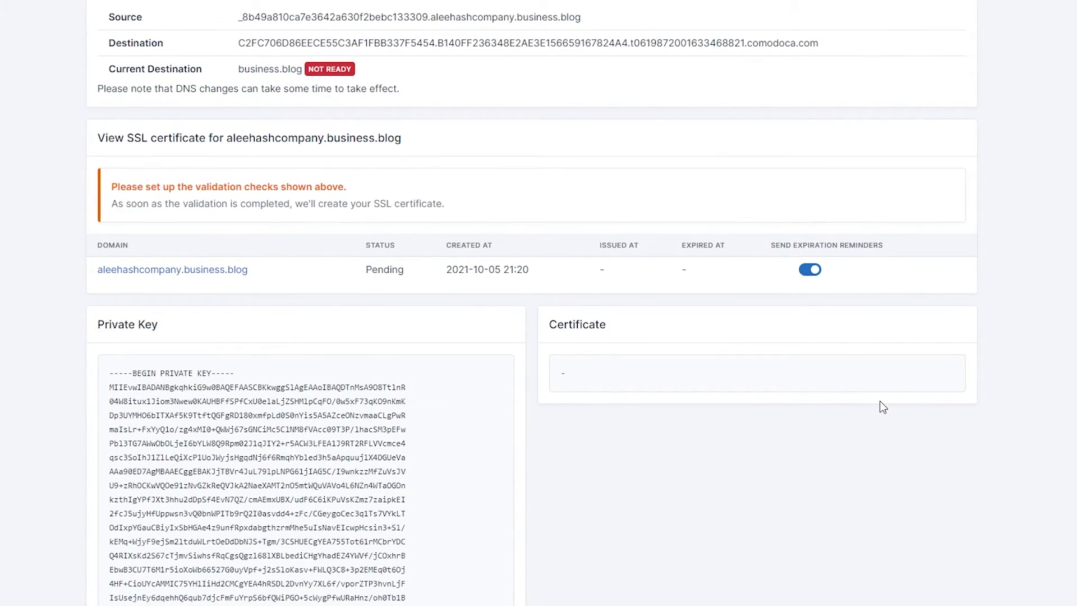
scroll(881, 402, "down", 7)
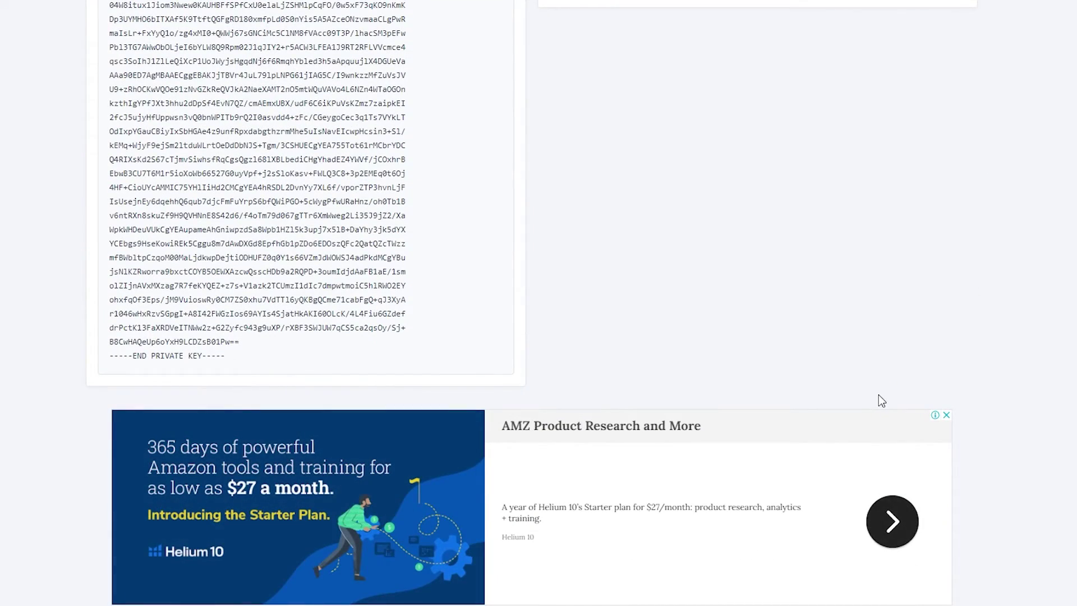
scroll(878, 395, "up", 15)
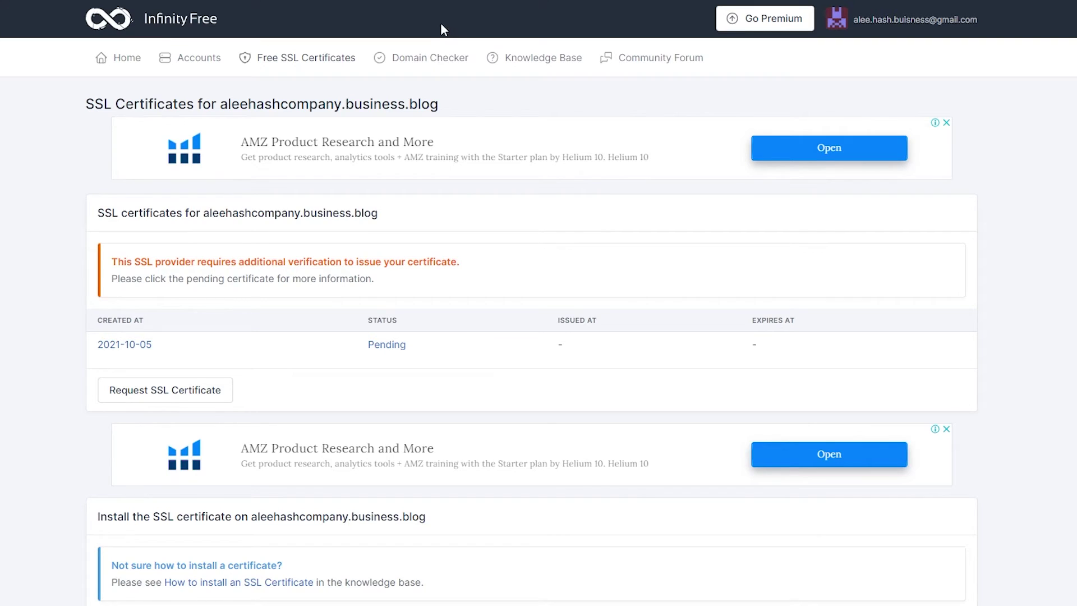
Step: Run the Domain Checker on the name 'superflicky'
left_click(460, 72)
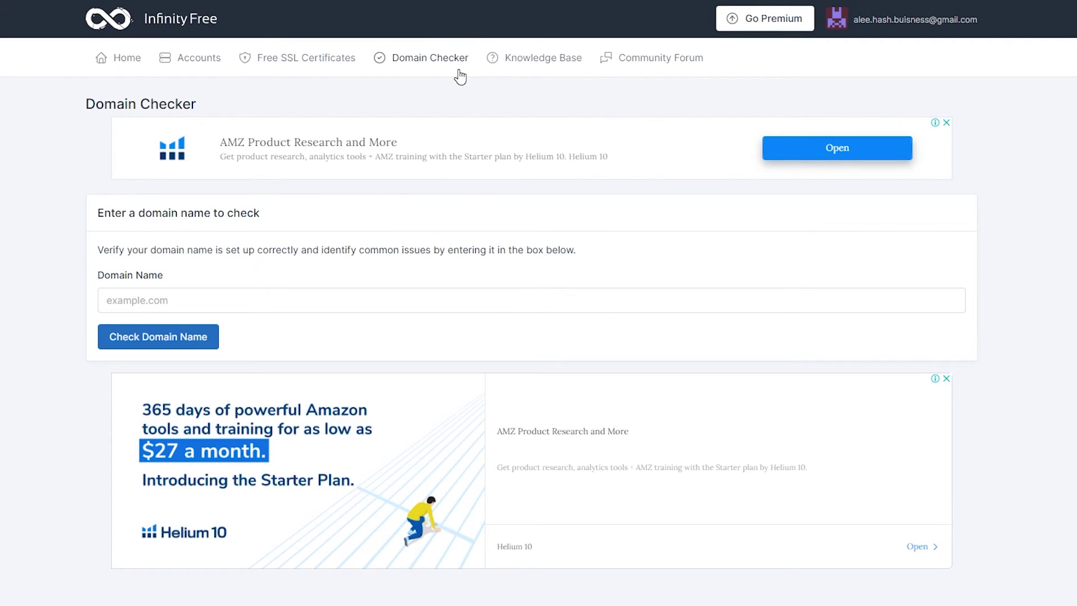
left_click(135, 303)
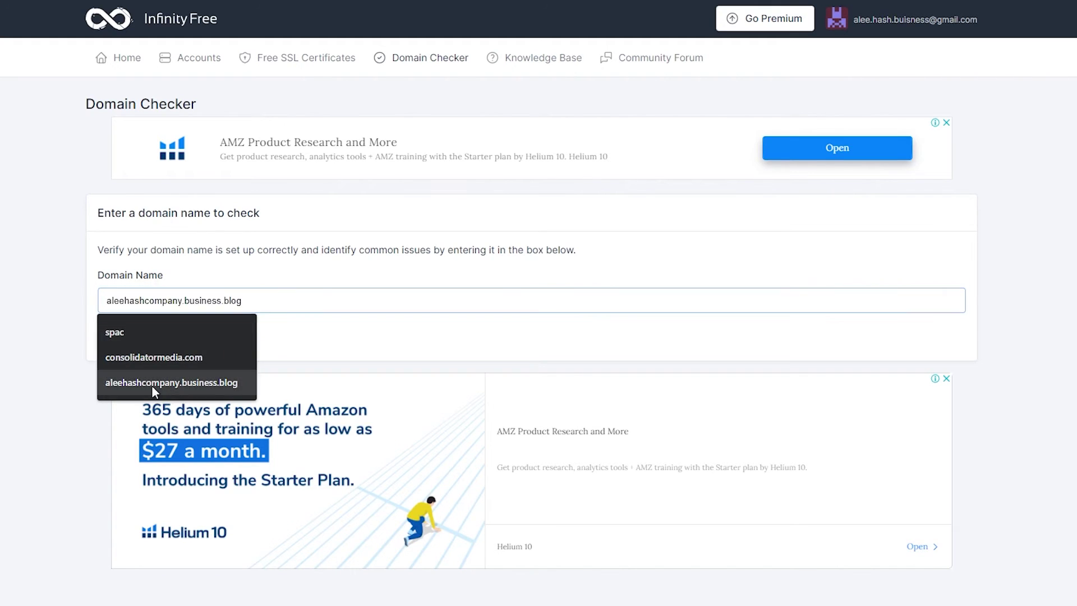
left_click(554, 228)
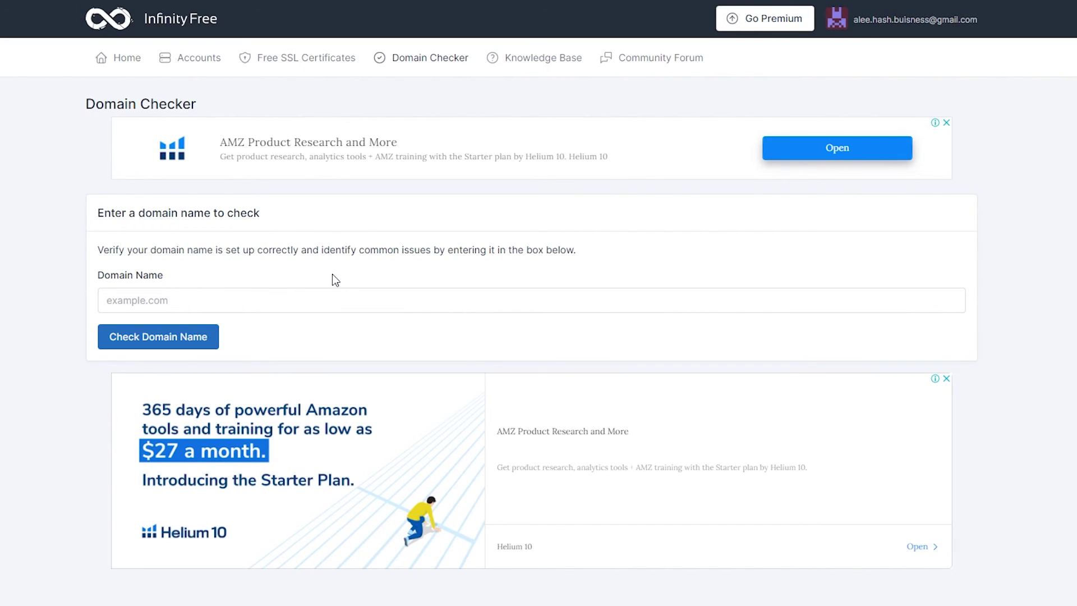
left_click(379, 302)
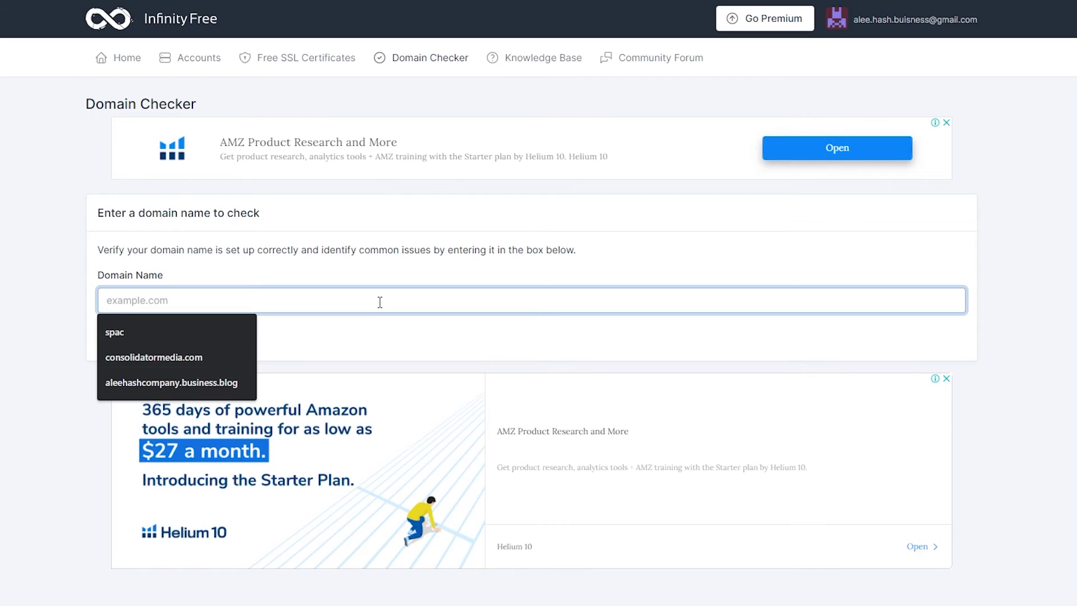
type("superfli")
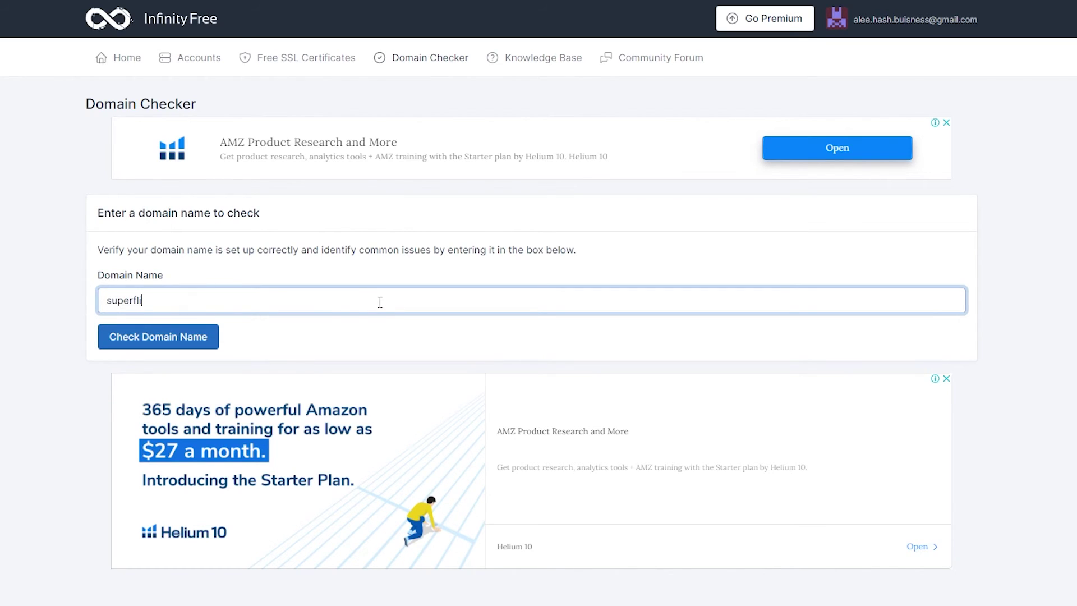
type("cky")
key("Return")
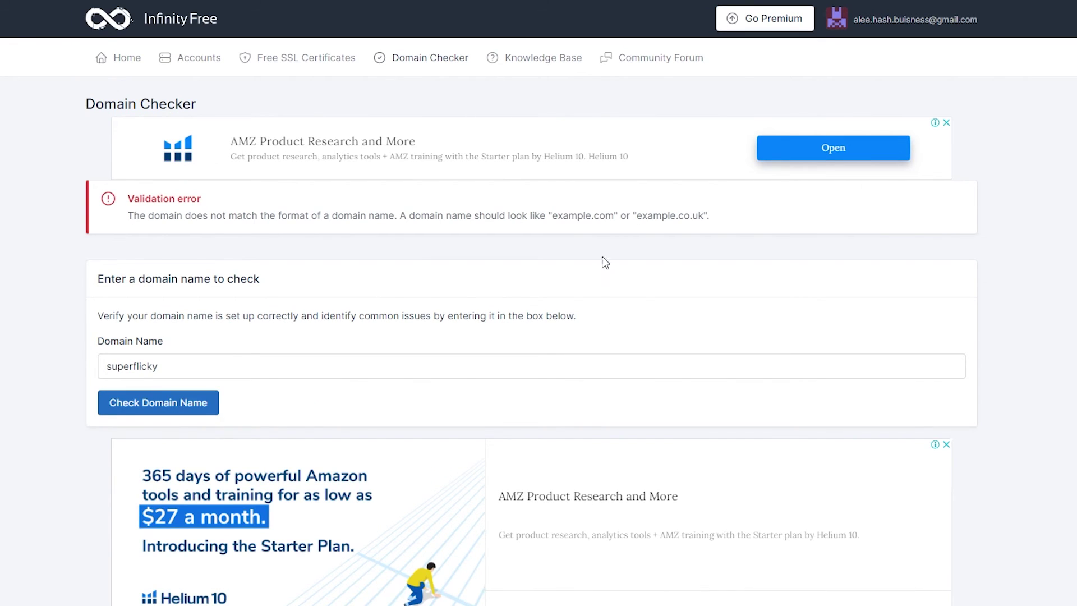
Step: Correct the domain to superflicky.com and check it again
left_click(395, 368)
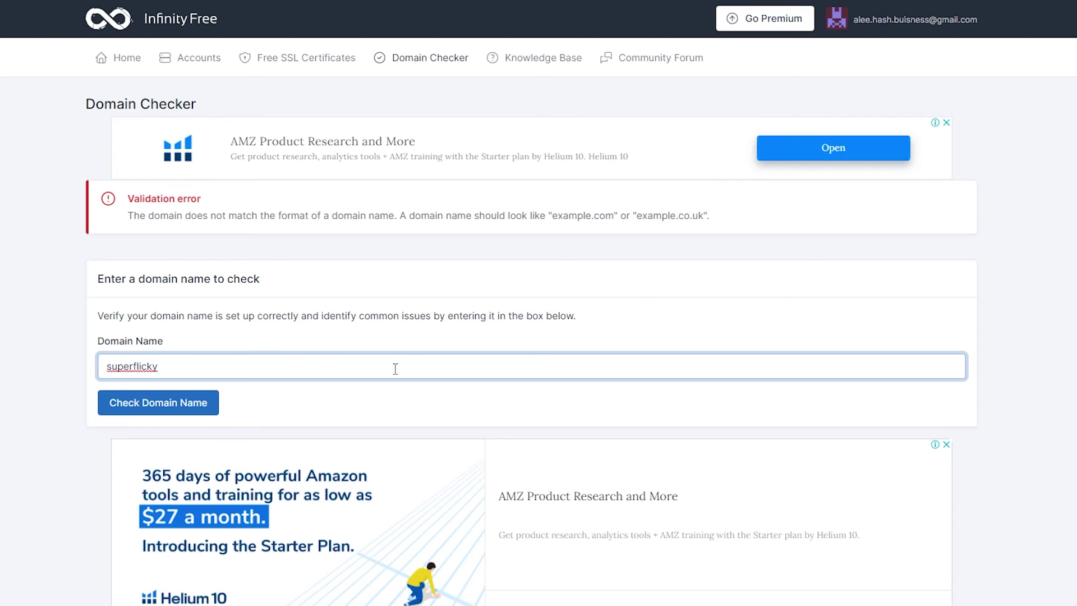
type(".com")
key("Return")
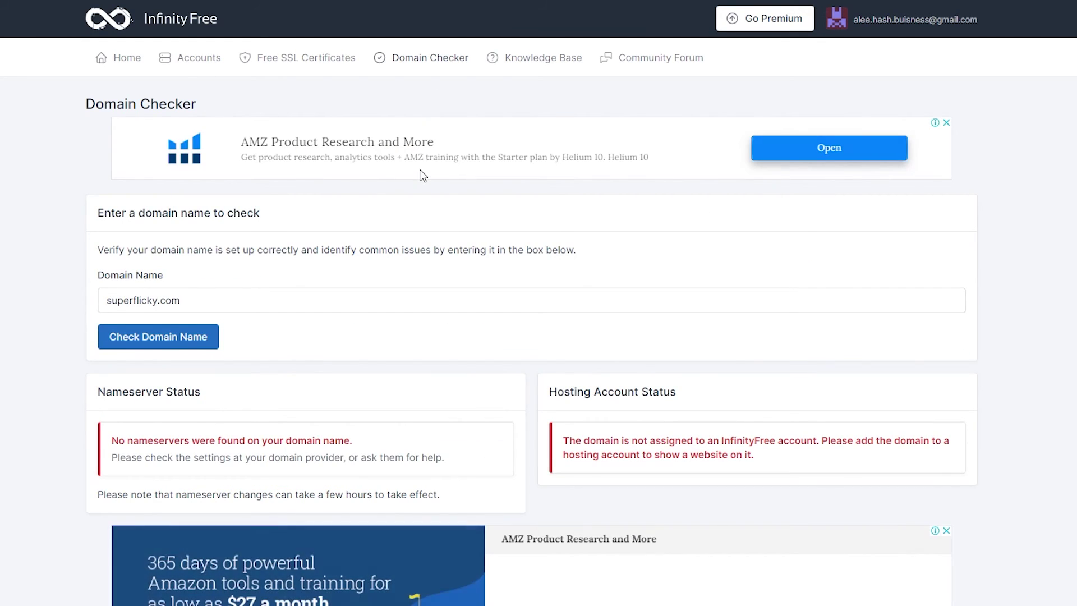
scroll(424, 176, "down", 2)
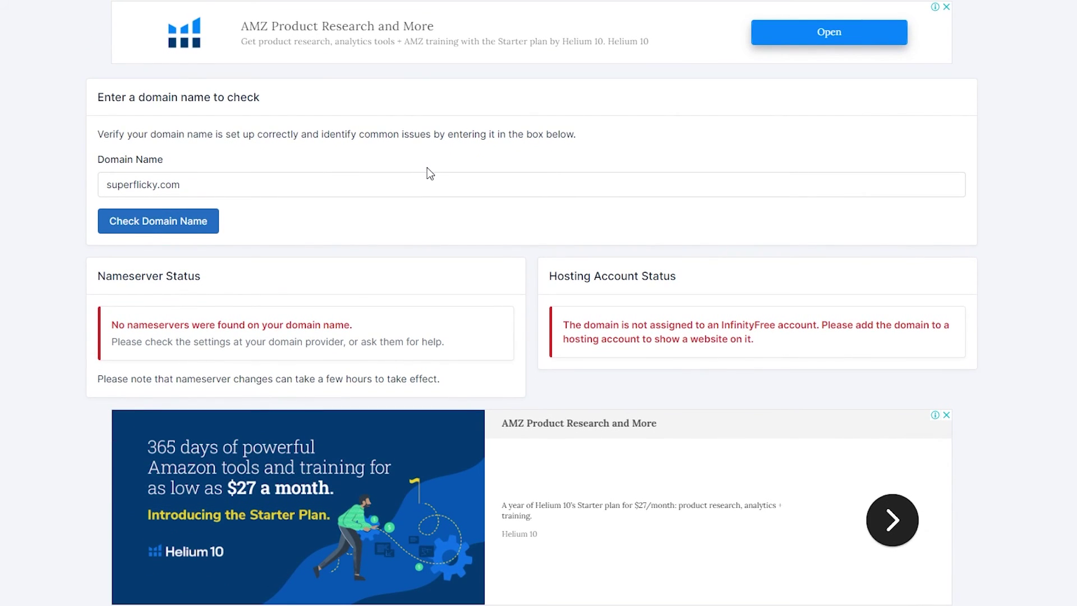
scroll(554, 418, "up", 2)
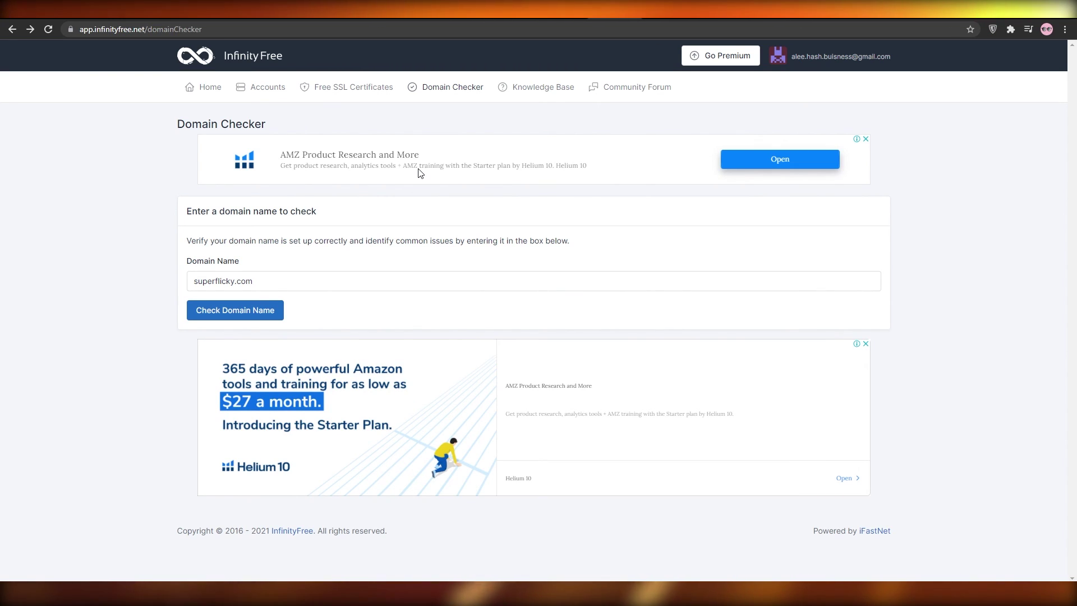
left_click(685, 49)
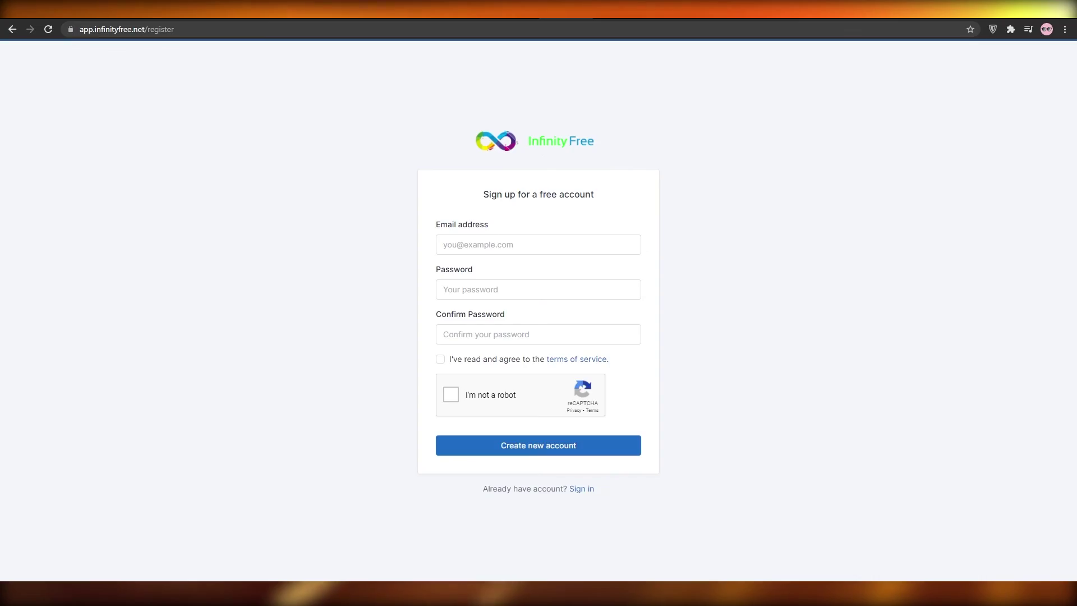
key("alt+Left")
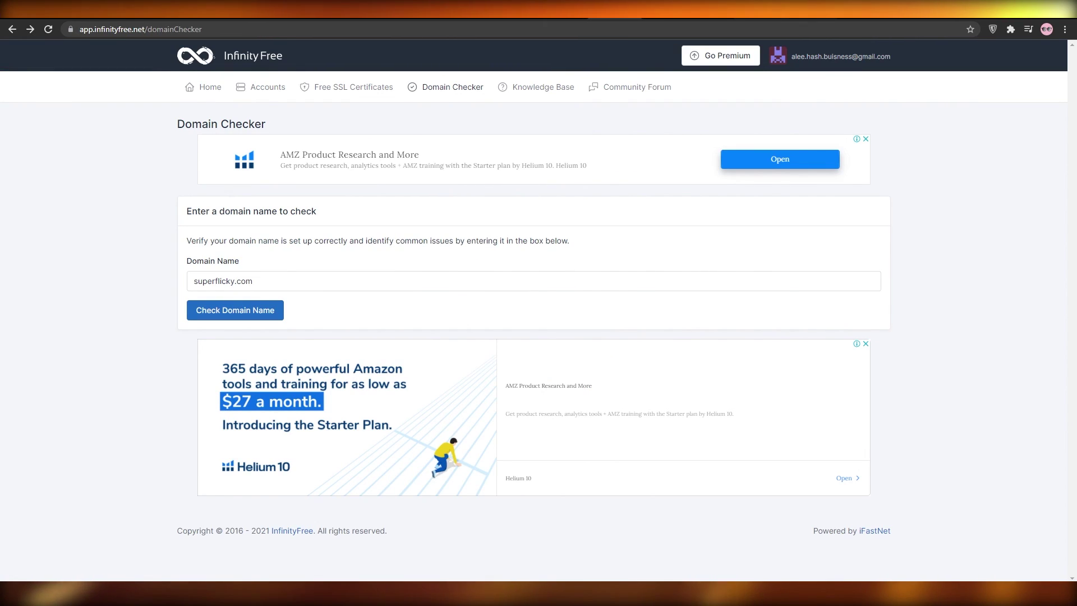